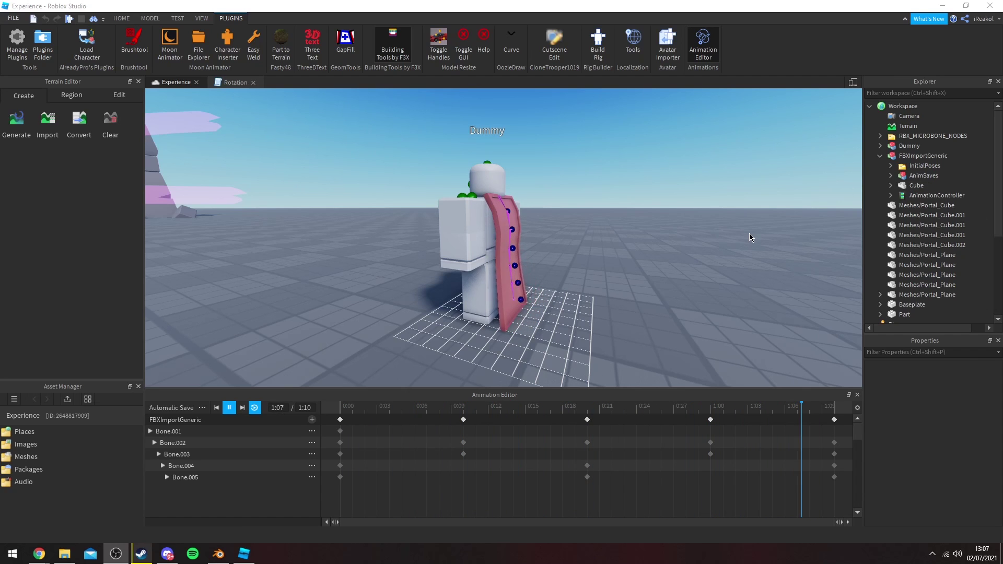
Examine the looping cape animation on the Dummy from several angles and distances.
key("d")
right_click_drag(703, 237, 701, 234)
key("w")
key("d")
key("a")
key("s")
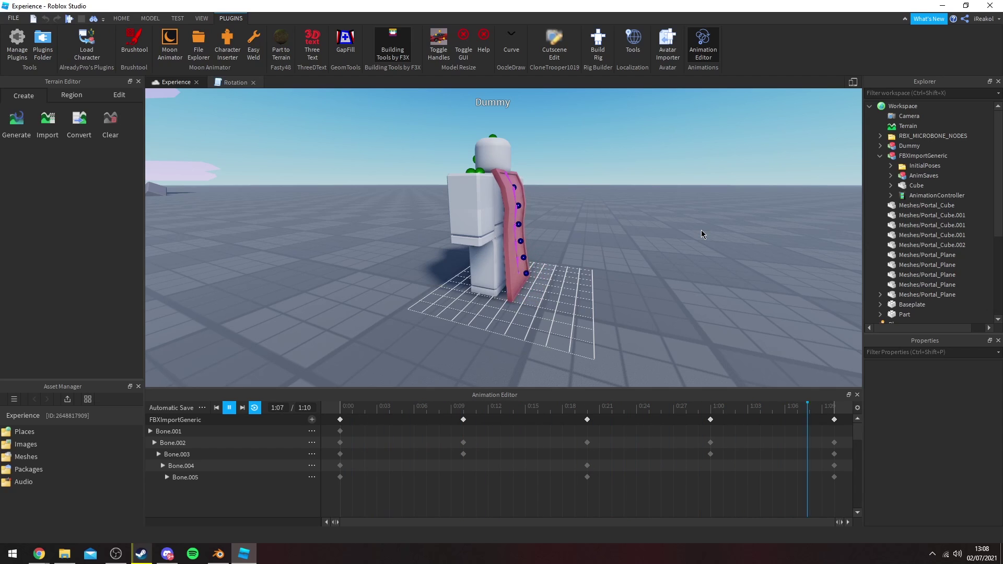
key("d")
right_click_drag(643, 207, 635, 206)
scroll(635, 206, "down", 3)
scroll(635, 205, "up", 3)
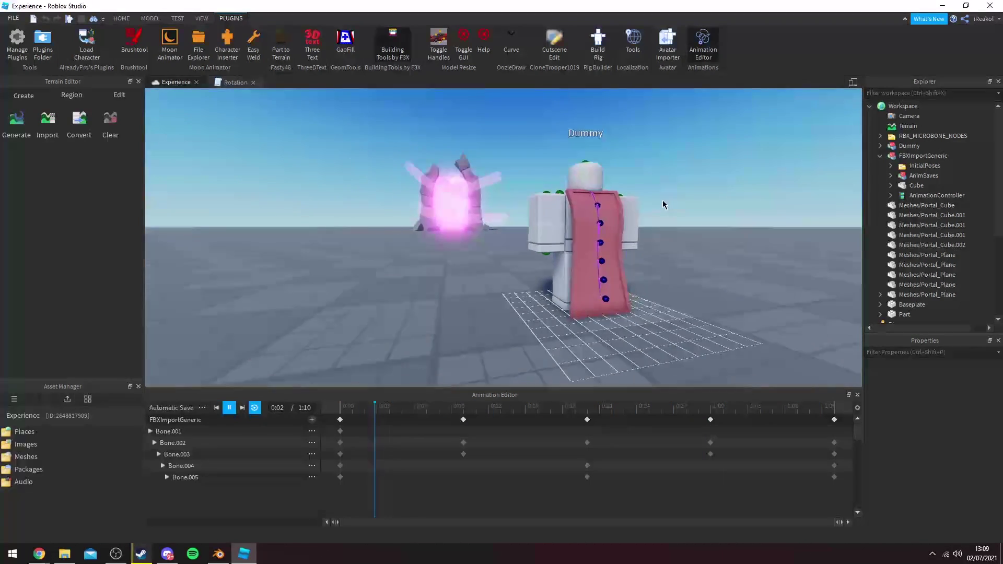
right_click_drag(661, 201, 661, 201)
scroll(661, 201, "down", 2)
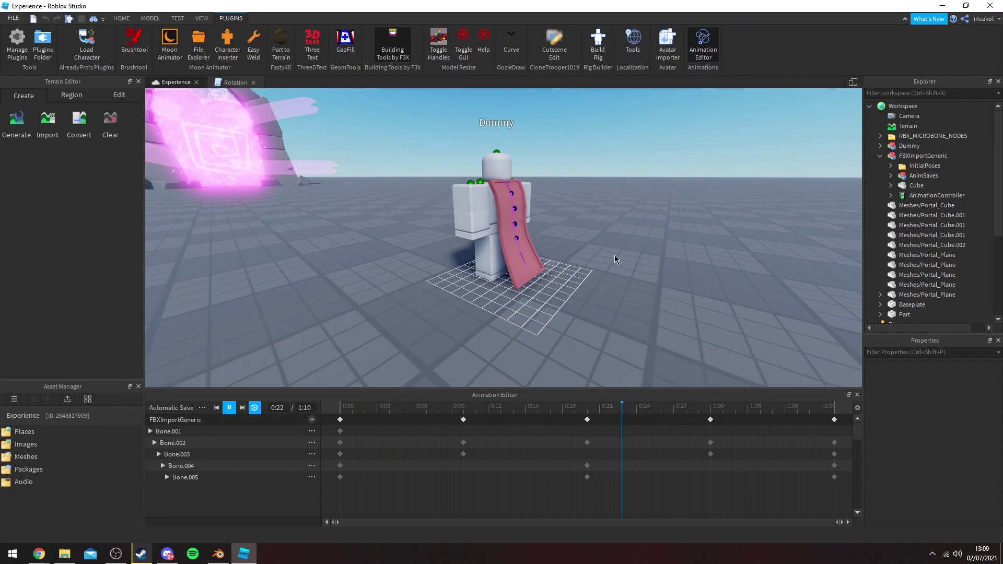
Switch to Blender and examine the existing cape mesh and its armature.
left_click(218, 555)
middle_click_drag(533, 251, 454, 271)
scroll(434, 267, "up", 2)
left_click(462, 274)
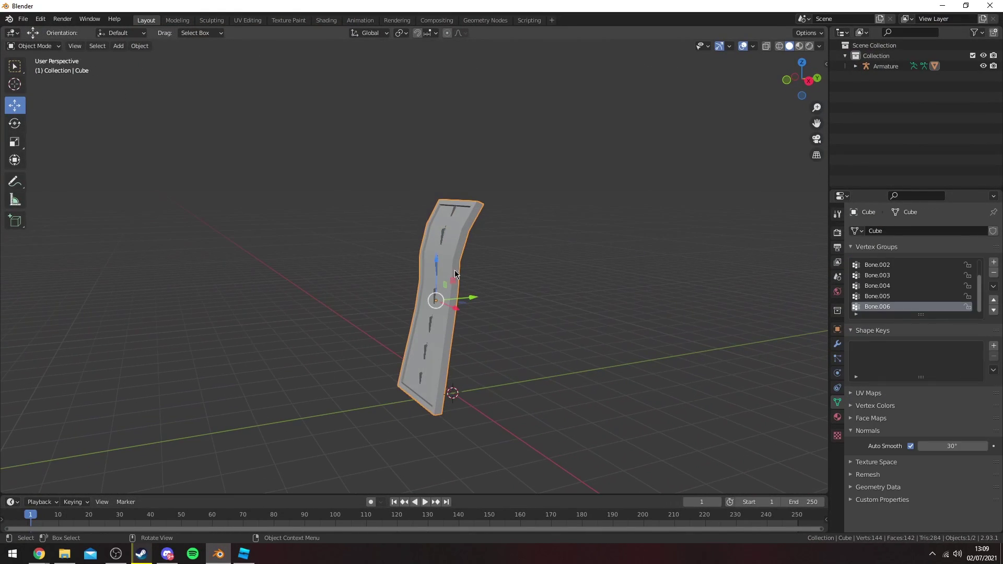
left_click(442, 237)
middle_click_drag(449, 219, 532, 226)
middle_click_drag(600, 199, 628, 180)
Select the existing cape together with its armature and move it away from the origin along the X axis.
left_click_drag(636, 133, 298, 420)
scroll(525, 282, "down", 3)
middle_click_drag(527, 277, 515, 302)
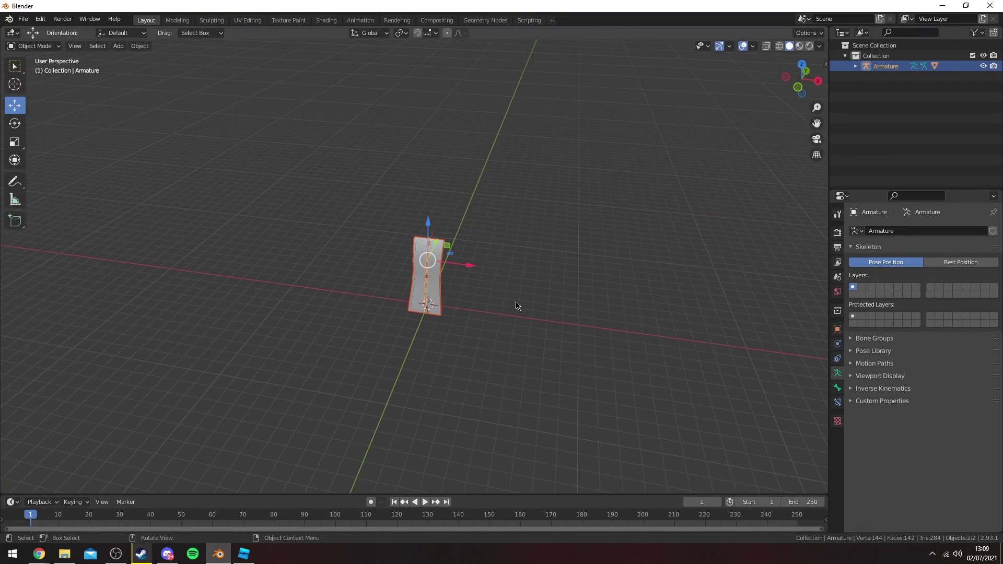
left_click_drag(462, 272, 84, 207)
left_click(336, 239)
middle_click_drag(335, 240, 453, 262)
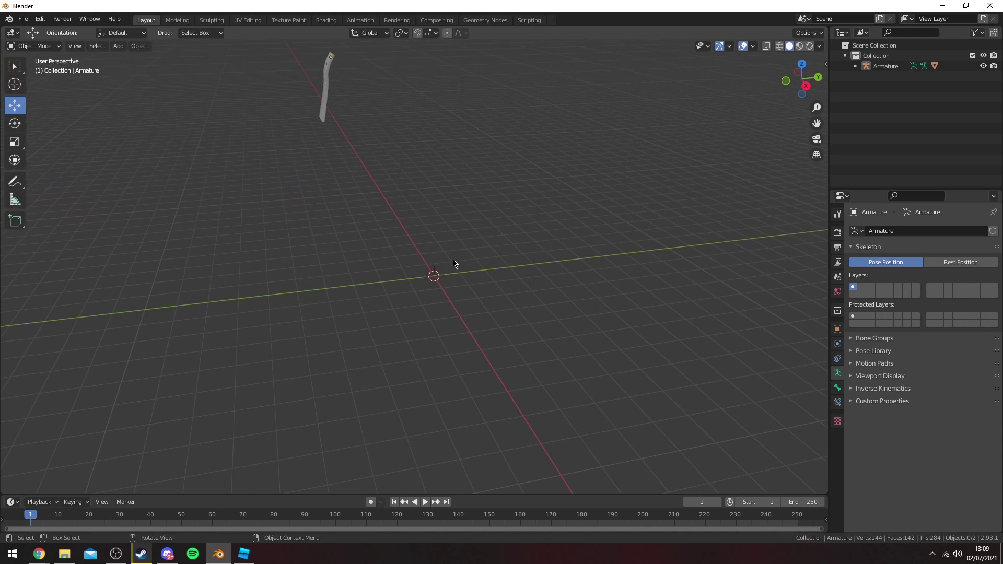
Add a cube mesh at the origin.
left_click(119, 47)
key("Right")
key("Right")
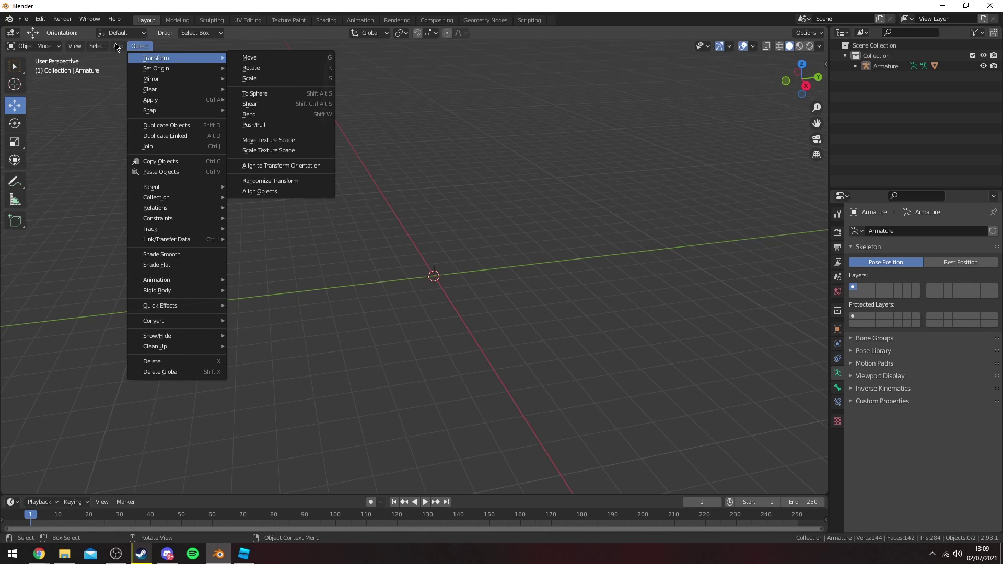
mouse_move(118, 48)
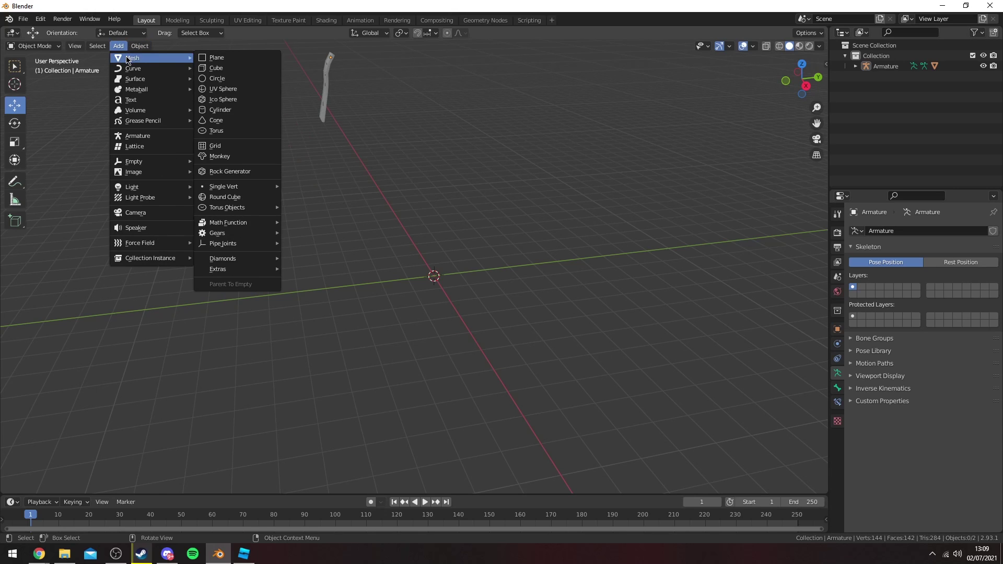
middle_click_drag(340, 99, 128, 78)
left_click(118, 45)
mouse_move(129, 61)
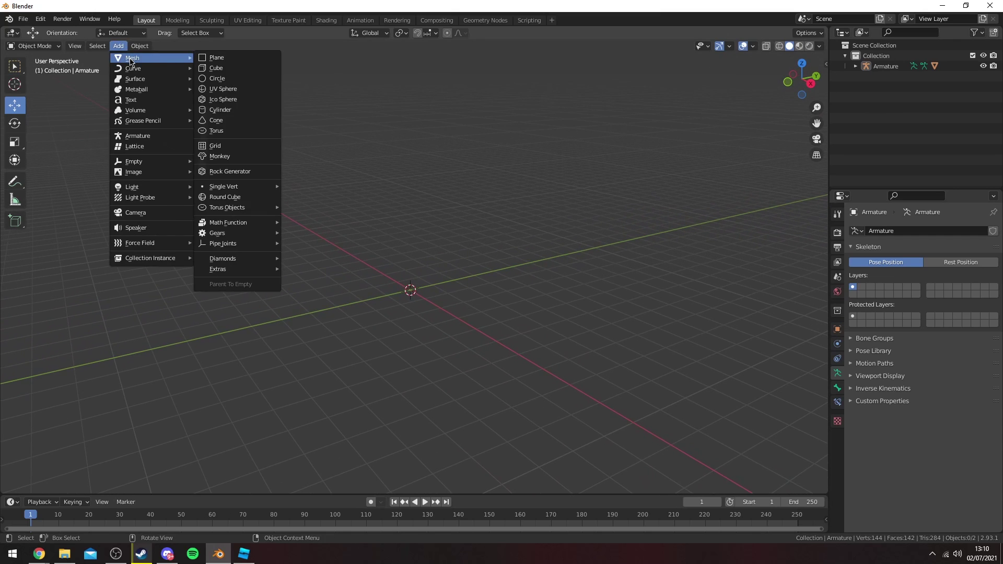
left_click(214, 71)
middle_click_drag(500, 245, 483, 248)
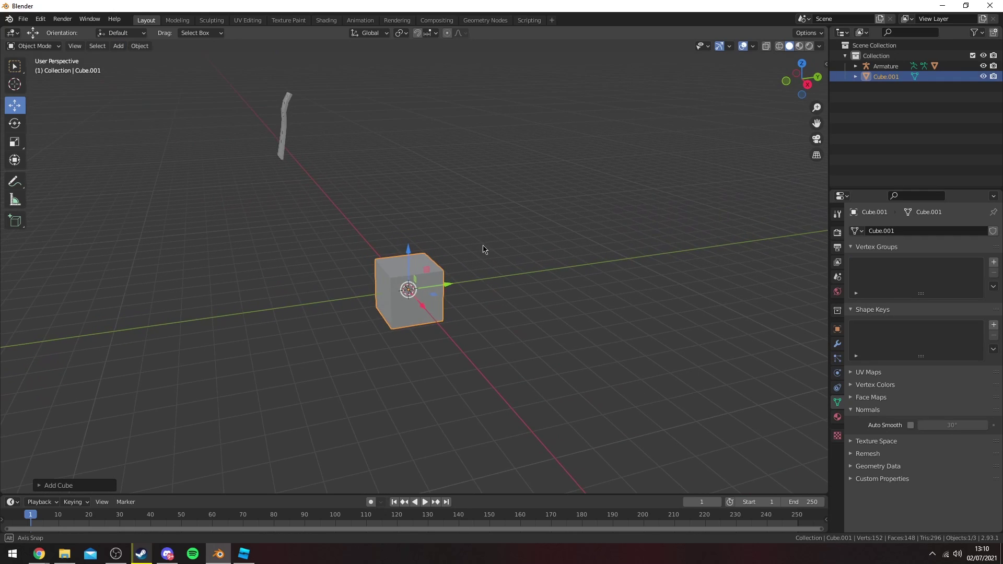
Flatten the cube into a thin upright slab by scaling it to about 0.12 along Y.
scroll(484, 249, "up", 4)
key("s")
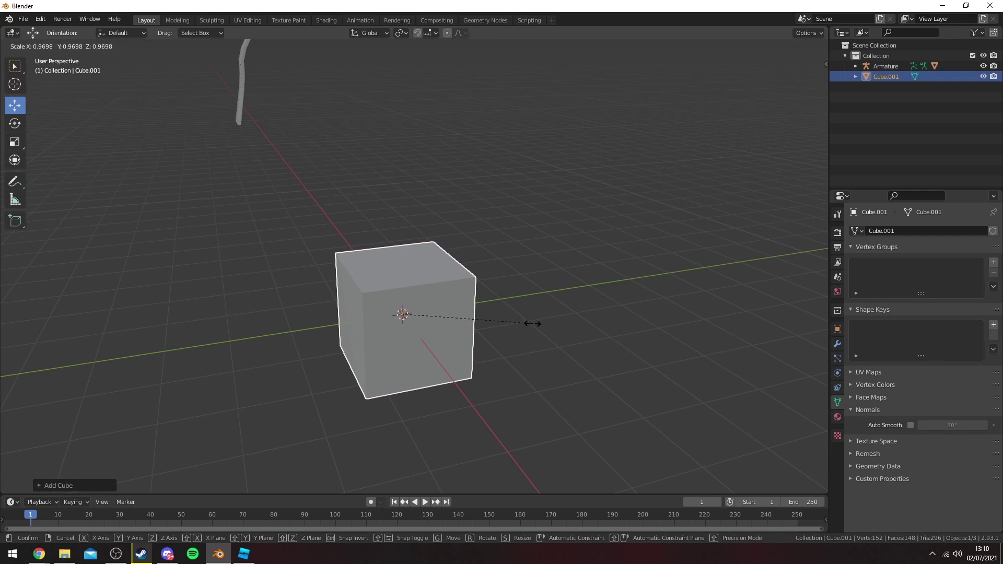
right_click(531, 331)
key("s")
key("y")
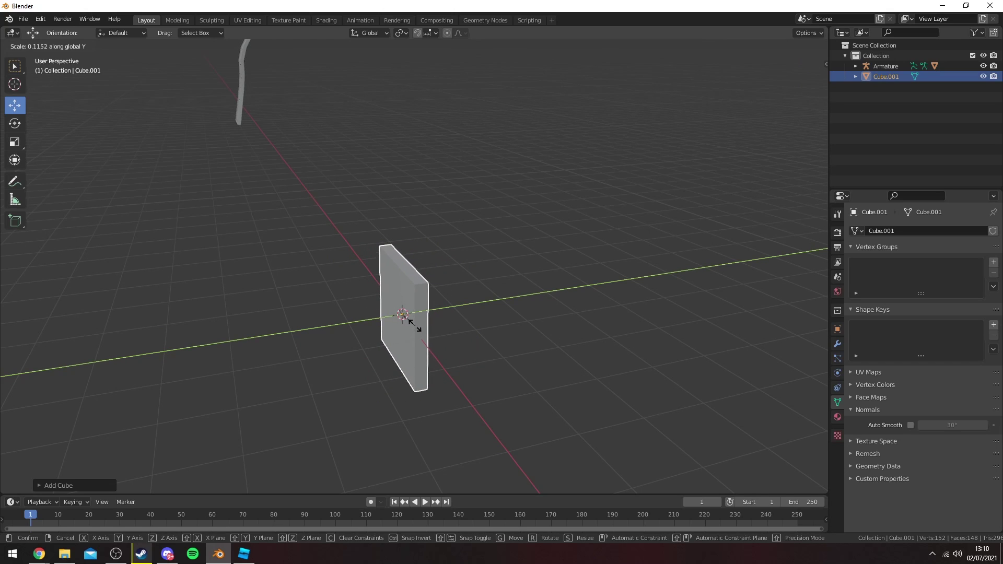
left_click(415, 325)
With proportional editing off, raise the slab's top face along Z to make a tall panel and shift it slightly along Y.
key("Tab")
key("3")
left_click(408, 266)
middle_click_drag(416, 264, 407, 227)
left_click_drag(407, 227, 405, 149)
key("ctrl+z")
left_click(447, 35)
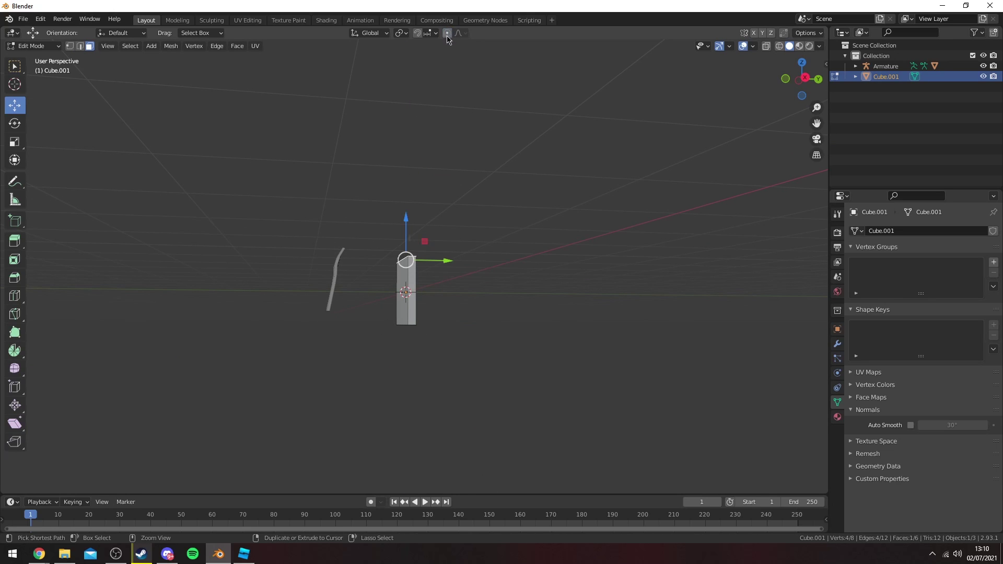
left_click_drag(406, 230, 417, 147)
middle_click_drag(417, 147, 466, 239)
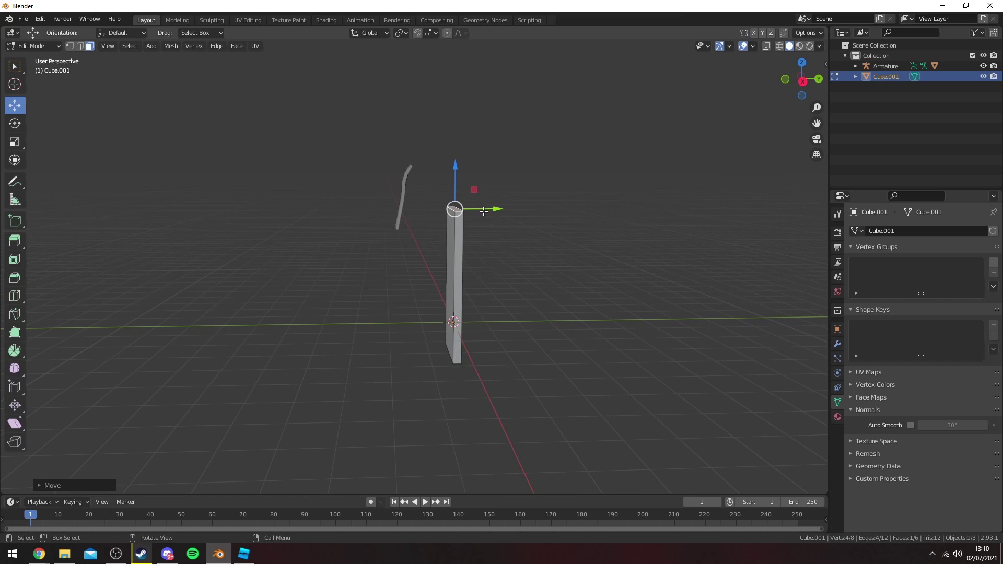
left_click_drag(490, 211, 505, 210)
middle_click_drag(492, 231, 436, 248, "shift")
middle_click_drag(436, 247, 517, 261)
key("ctrl+r")
scroll(459, 282, "up", 1)
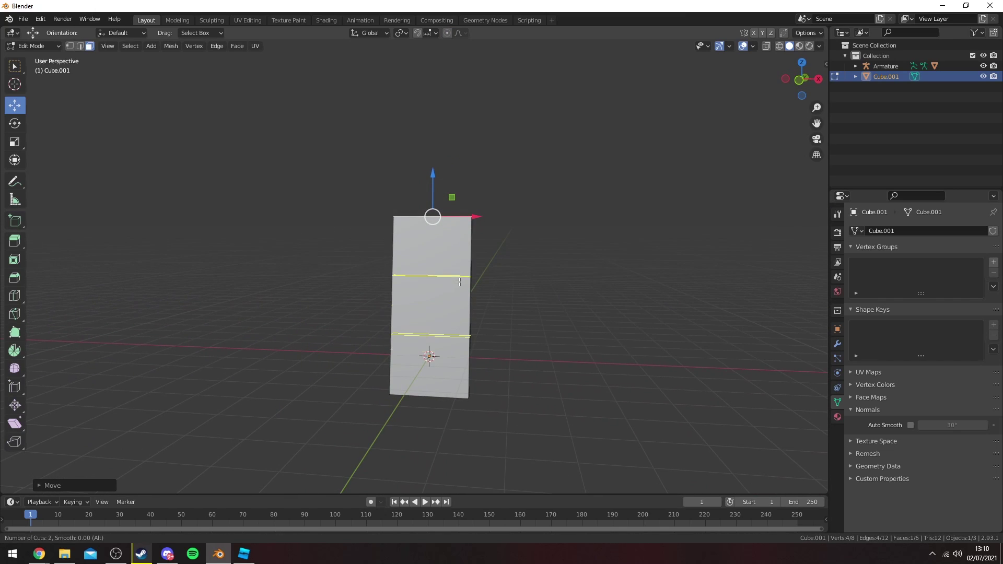
scroll(459, 283, "up", 3)
right_click(459, 282)
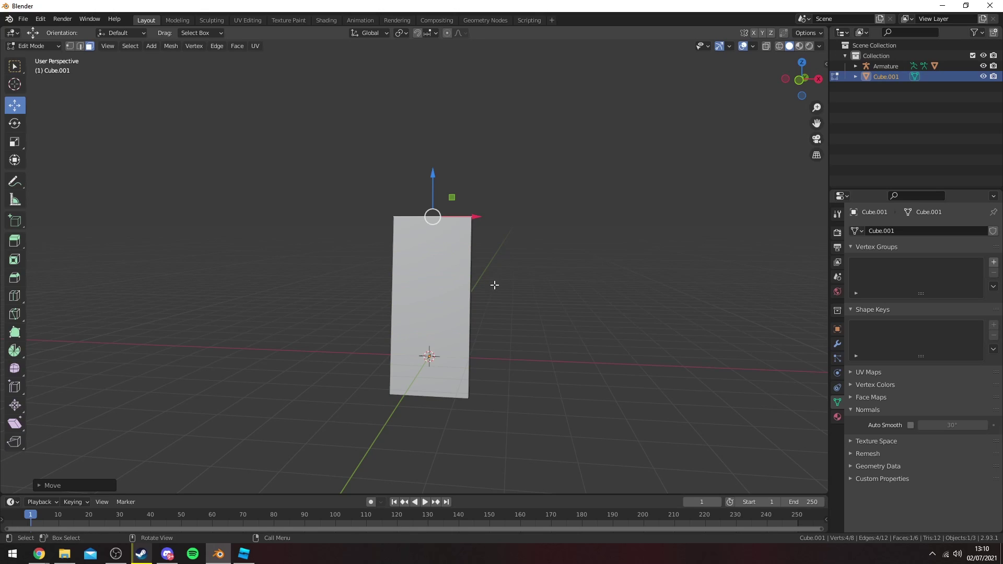
Divide the panel's height with five evenly spaced horizontal loop cuts.
key("ctrl+r")
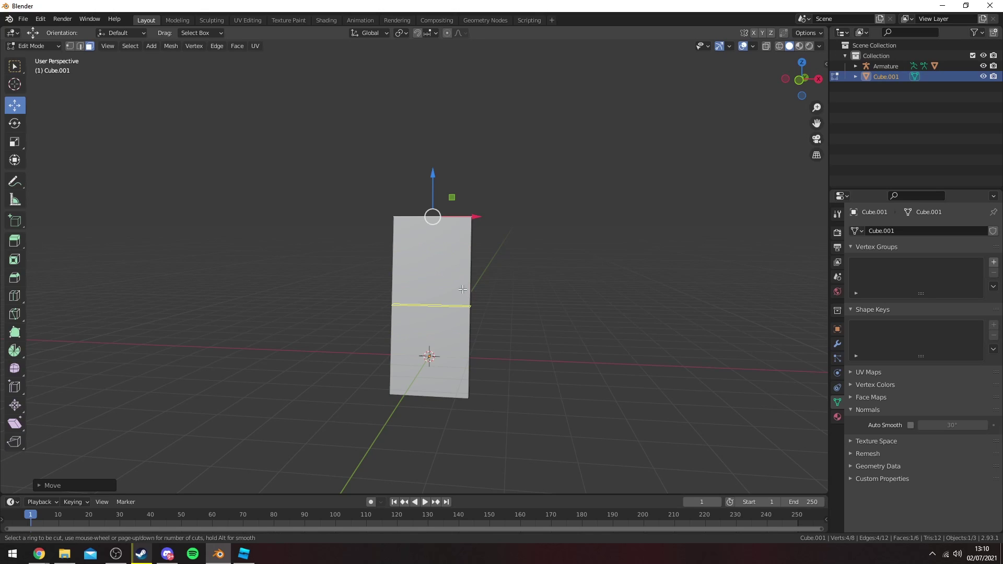
scroll(462, 289, "up", 4)
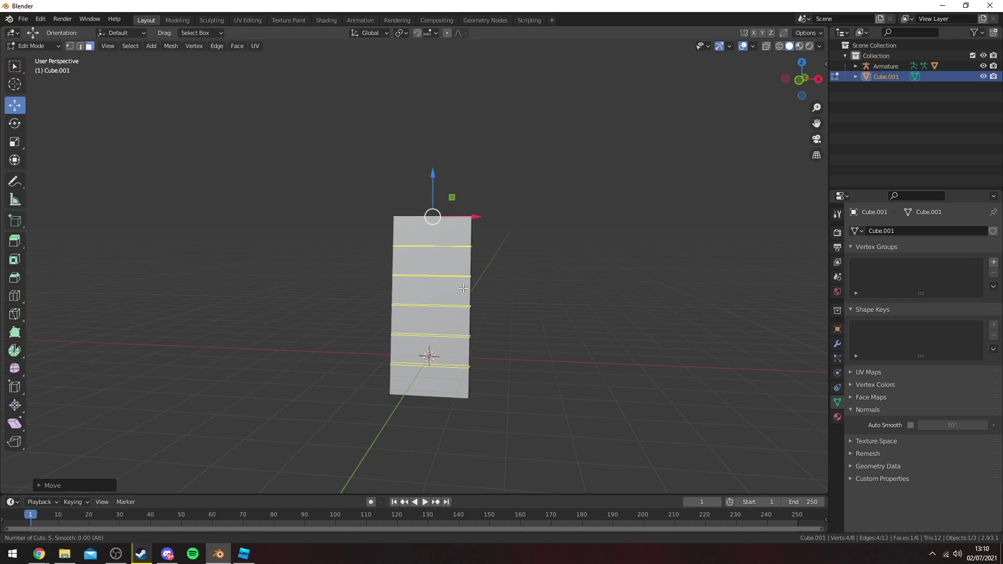
left_click(463, 288)
right_click(463, 289)
middle_click_drag(541, 300, 234, 208)
key("Tab")
left_click(465, 293)
left_click(420, 270)
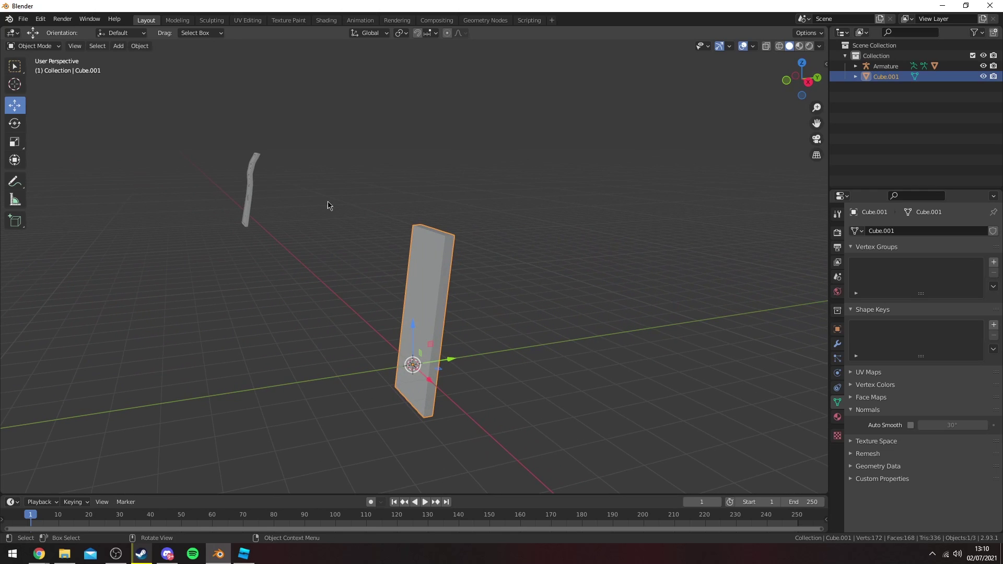
Shift individual horizontal edge loops along Y to give the panel a gently wavy side profile.
middle_click_drag(328, 204, 447, 282)
key("Tab")
left_click(425, 289, "alt")
left_click_drag(455, 287, 448, 311)
left_click(429, 260, "alt")
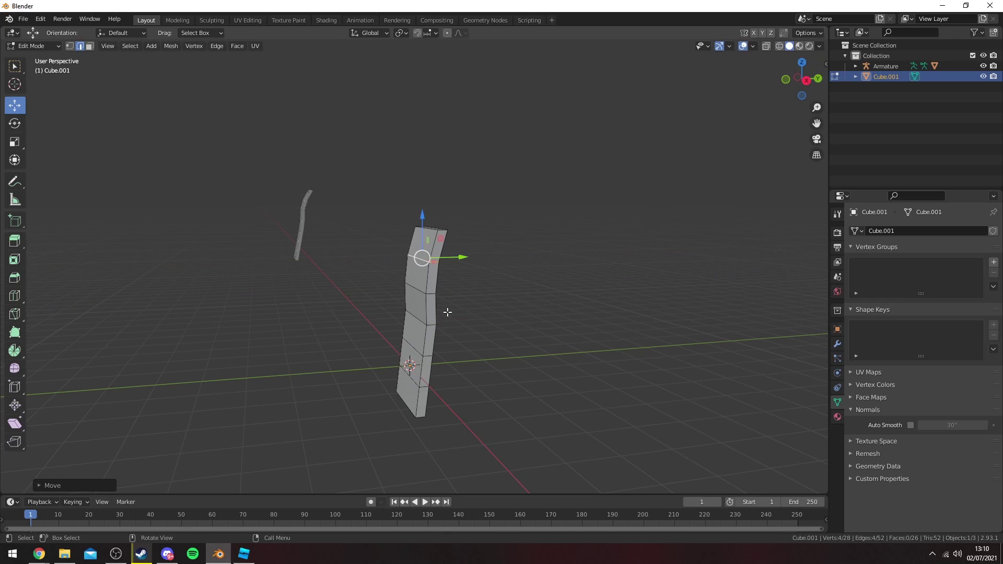
left_click(412, 351, "alt")
left_click_drag(450, 347, 455, 347)
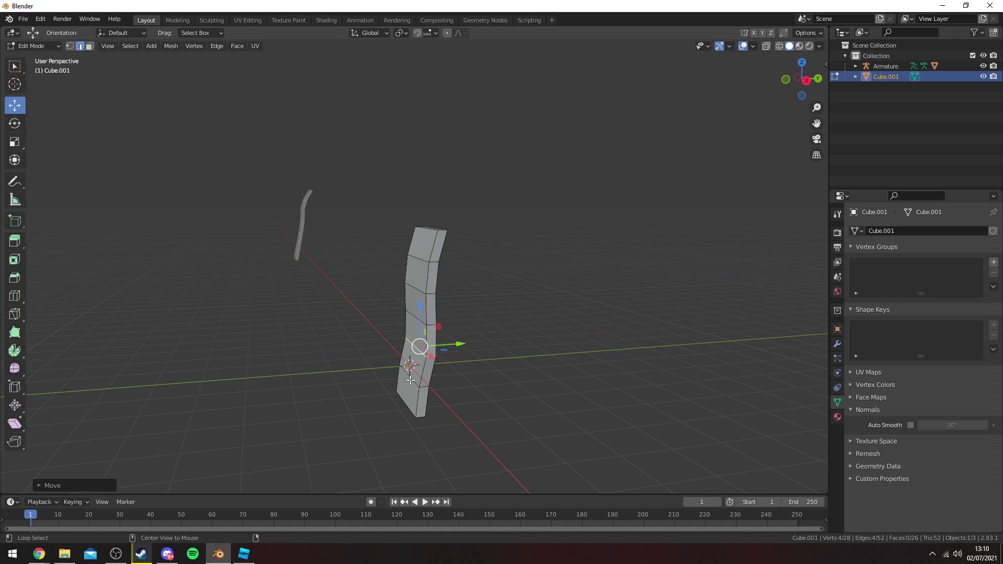
left_click(412, 378, "alt")
key("Tab")
key("alt+a")
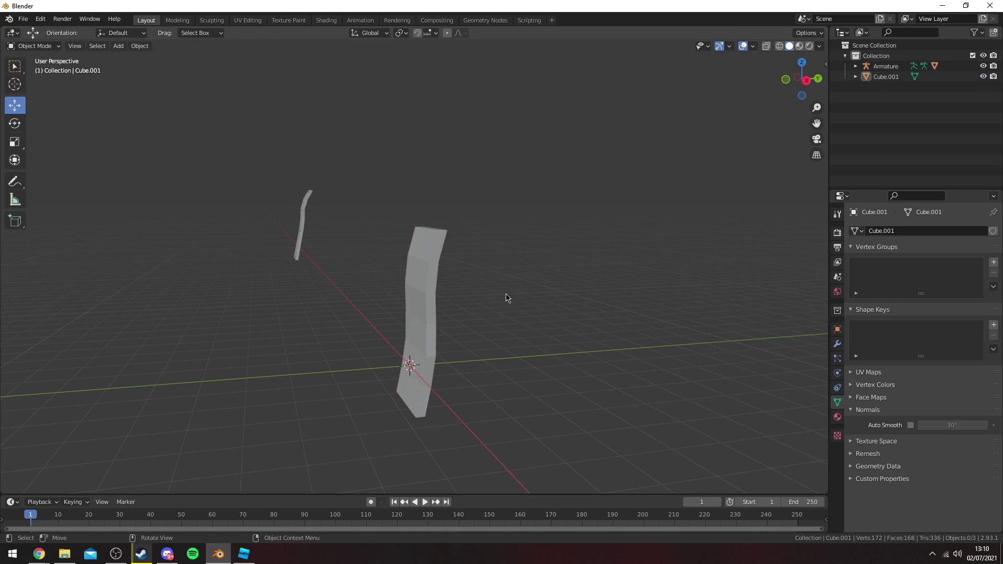
Circle-select the panel's unneeded faces in the wireframe right view and delete them, keeping only one broad side as a single-layer sheet.
mouse_move(506, 293)
middle_mouse_down()
mouse_move(602, 262)
mouse_move(488, 291)
mouse_move(421, 255)
mouse_move(430, 265)
mouse_move(470, 260)
mouse_move(407, 271)
mouse_move(510, 256)
mouse_move(430, 332)
mouse_move(453, 289)
middle_mouse_up()
left_click(431, 265)
key("Tab")
key("3")
key("shift+z")
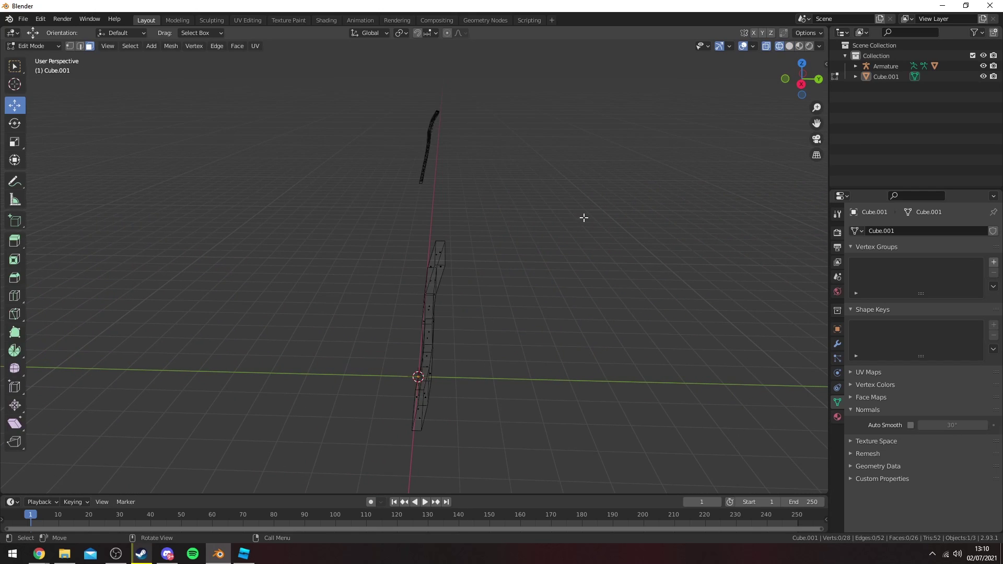
left_click(802, 84)
key("c")
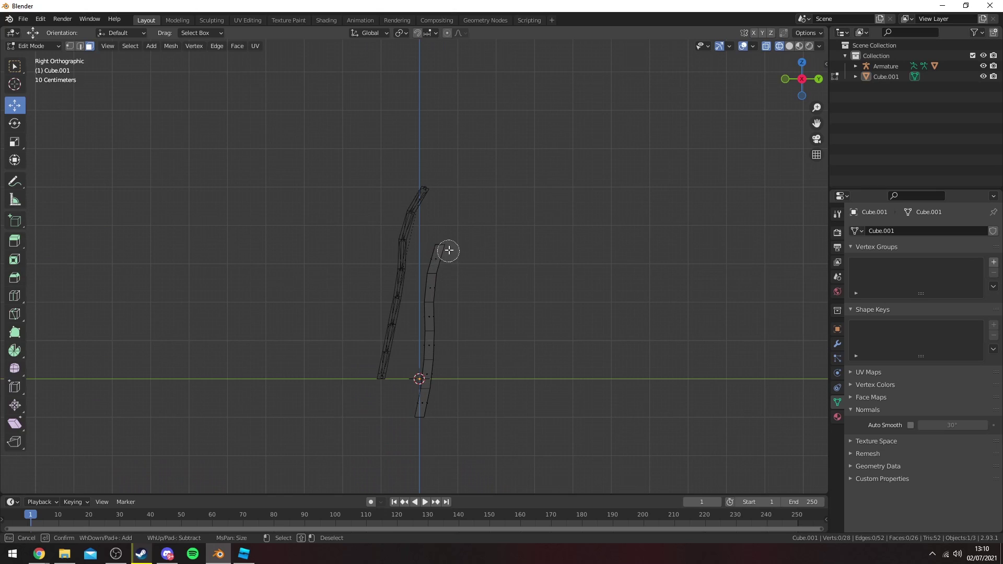
left_click_drag(449, 250, 433, 402)
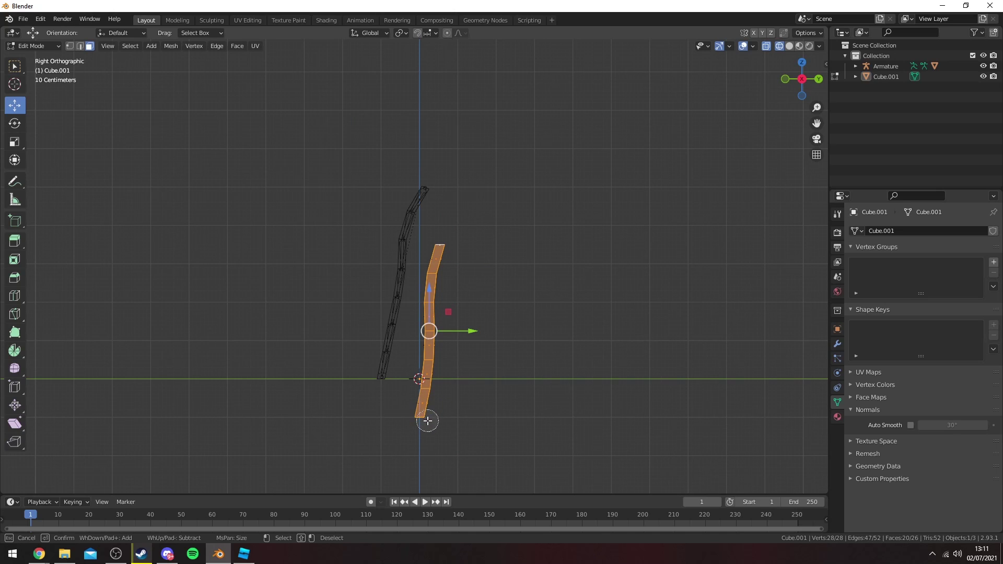
right_click(428, 421)
middle_click_drag(429, 421, 399, 287)
key("x")
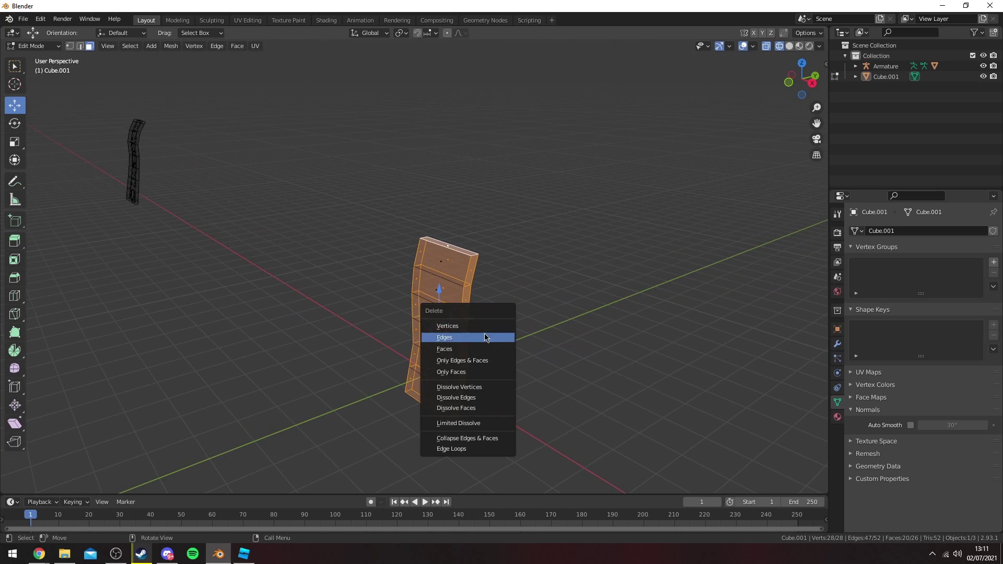
left_click(465, 349)
key("Tab")
Divide the sheet's width with three evenly spaced vertical loop cuts.
middle_click_drag(481, 316, 416, 328)
key("Tab")
key("ctrl+r")
scroll(449, 154, "up", 2)
left_click(449, 154)
right_click(448, 154)
Pull two bottom-edge vertices, one on each side of the center, down along Z to form two pointed tips.
left_click(409, 365)
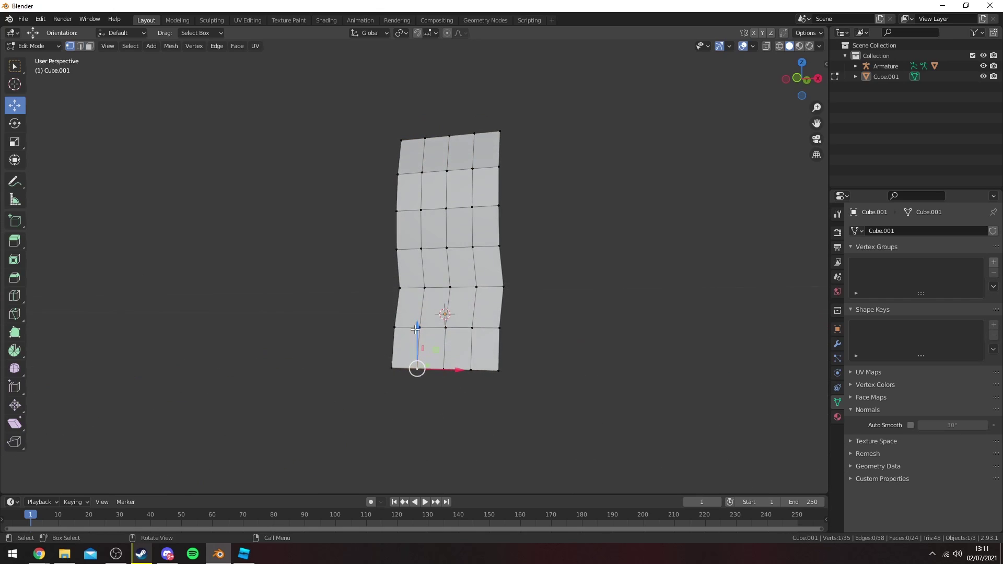
left_click_drag(417, 342, 419, 365)
left_click(470, 369)
left_click_drag(472, 339, 474, 347)
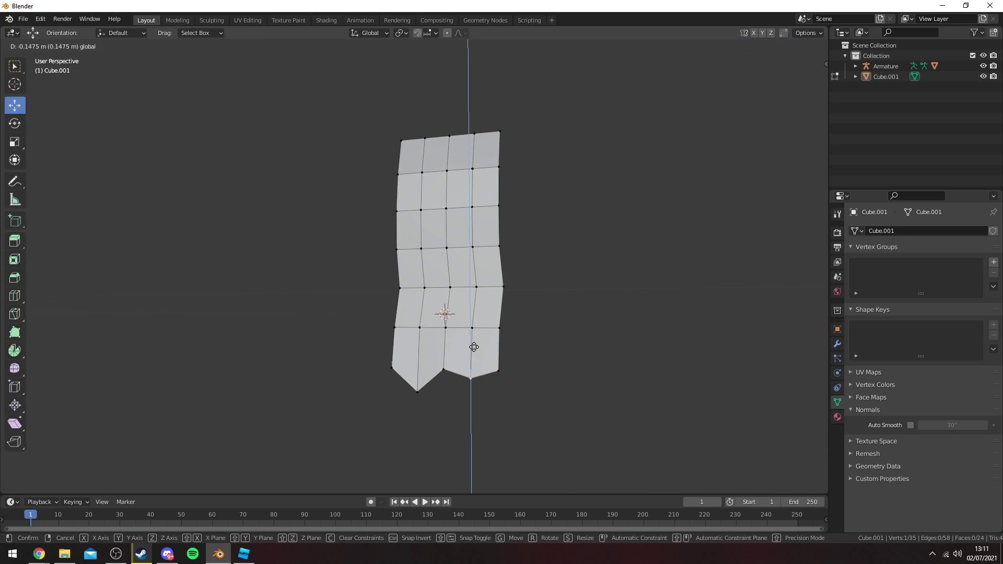
left_click(476, 360)
Apply smooth shading to all faces of the sheet.
middle_click_drag(566, 332, 473, 302)
key("a")
left_click(237, 46)
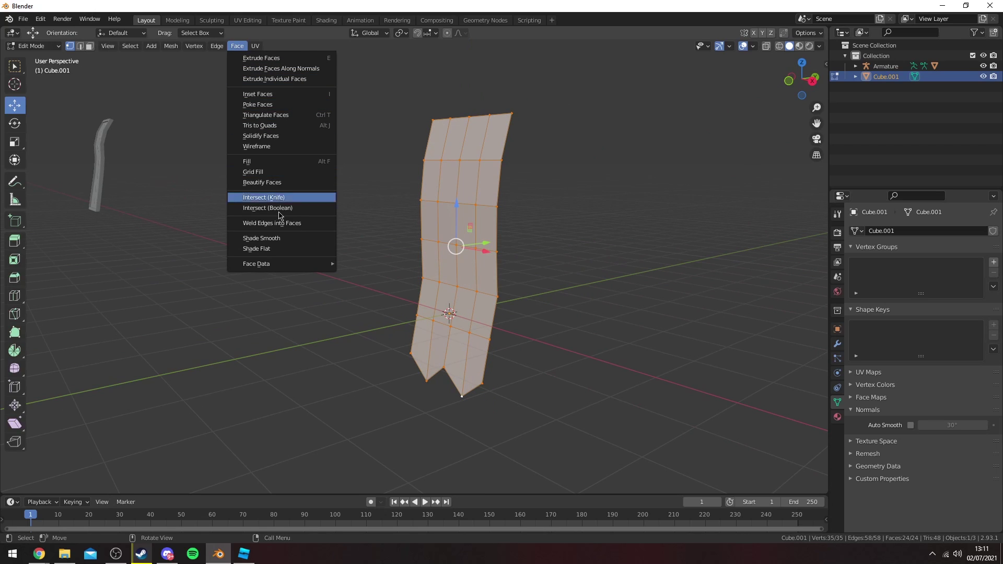
left_click(282, 240)
key("Tab")
left_click(574, 235)
Shift the horizontal edge loop just above the 3D cursor about 0.05 m along negative X.
middle_click_drag(575, 235, 488, 271)
left_click(483, 286)
key("Tab")
key("2")
left_click(485, 286, "alt")
left_click_drag(477, 291, 473, 292)
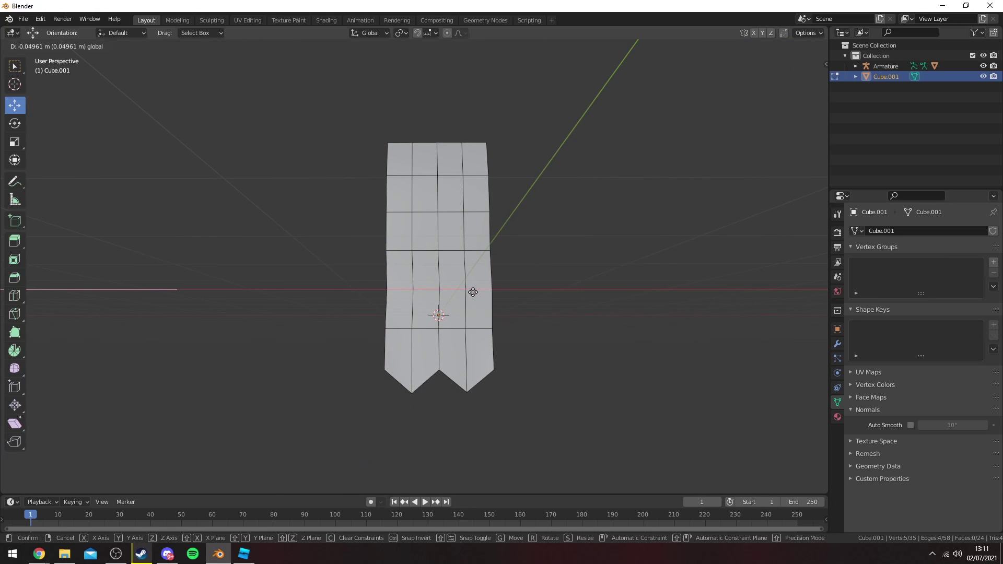
left_click(473, 292)
middle_click_drag(473, 292, 593, 280)
key("Tab")
Scale the middle horizontal edge loop to about 0.87 along X with smooth proportional editing to narrow the cape's waist.
key("Tab")
left_click(444, 252, "alt")
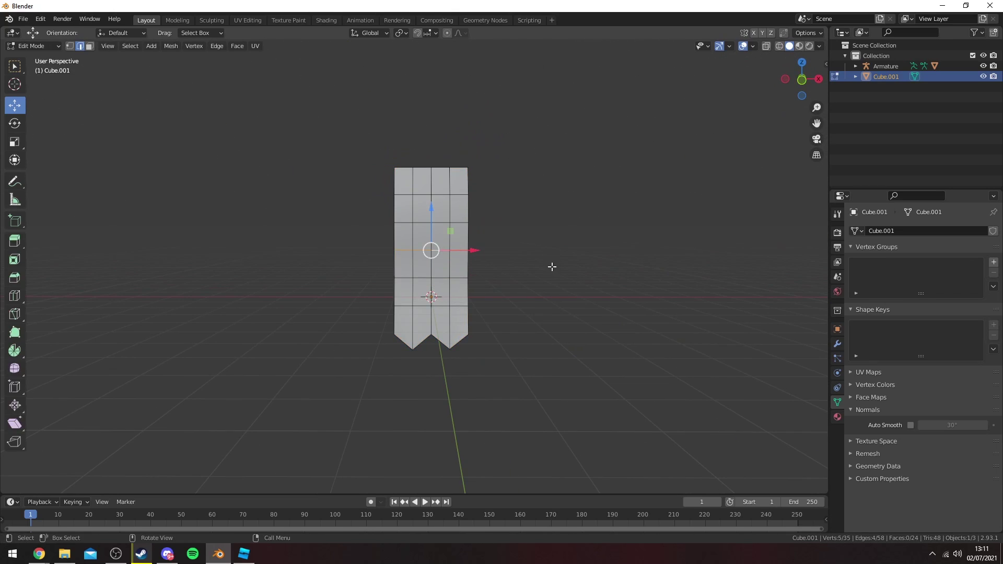
key("s")
scroll(551, 210, "down", 3)
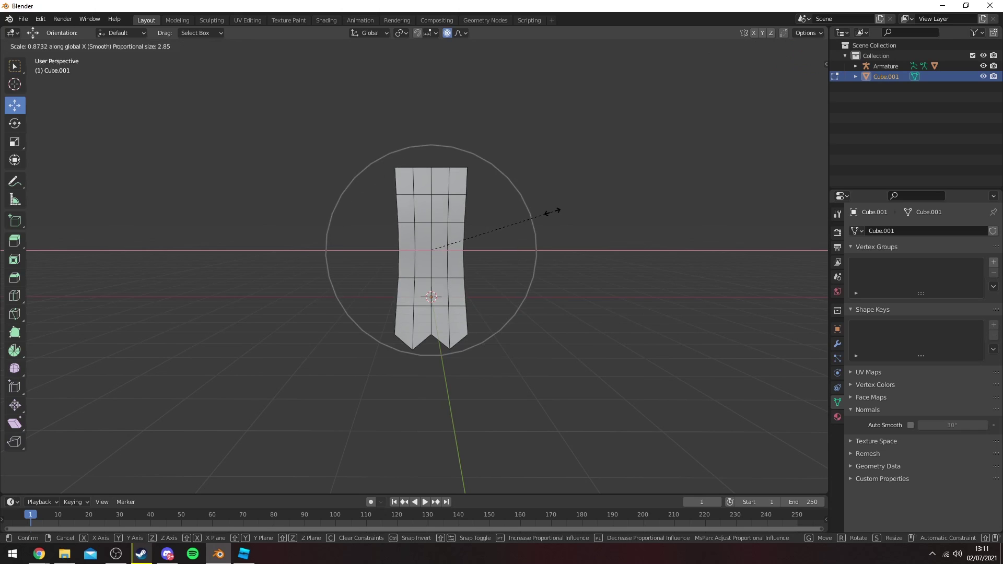
left_click(546, 210)
key("Tab")
Hide the original rigged cape and switch to the right orthographic view.
middle_click_drag(547, 210, 542, 225)
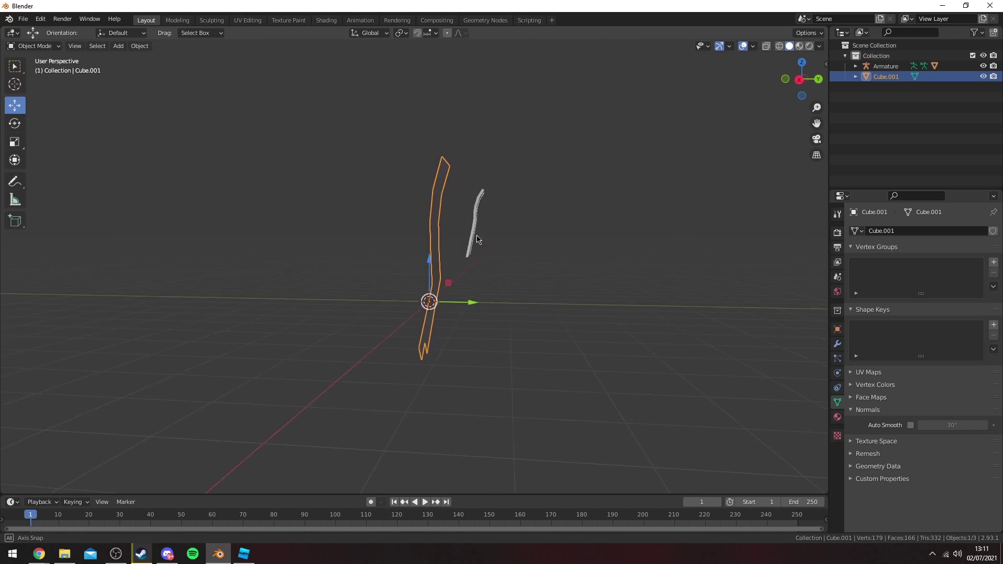
middle_click_drag(477, 239, 345, 124)
left_click(287, 185)
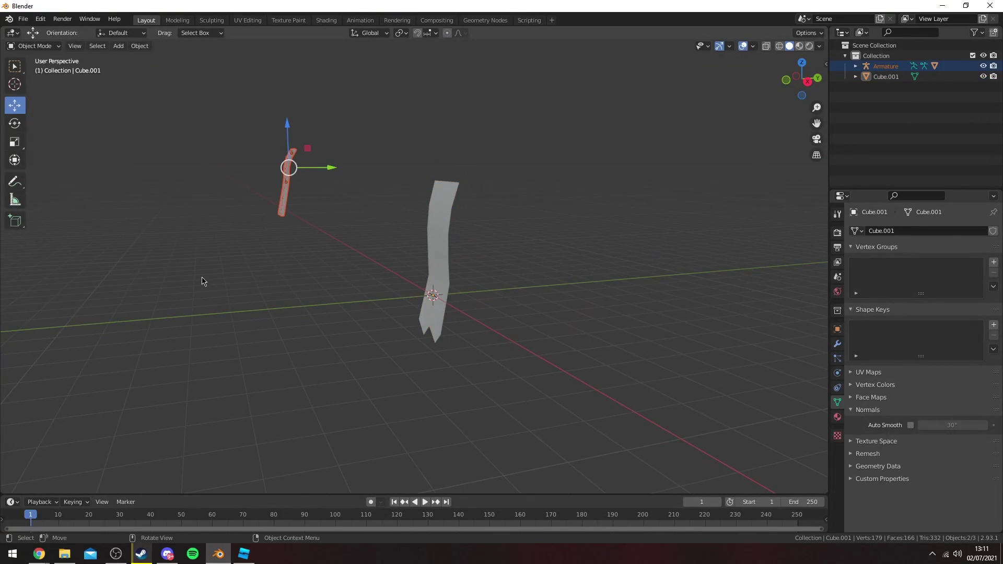
key("h")
left_click(807, 82)
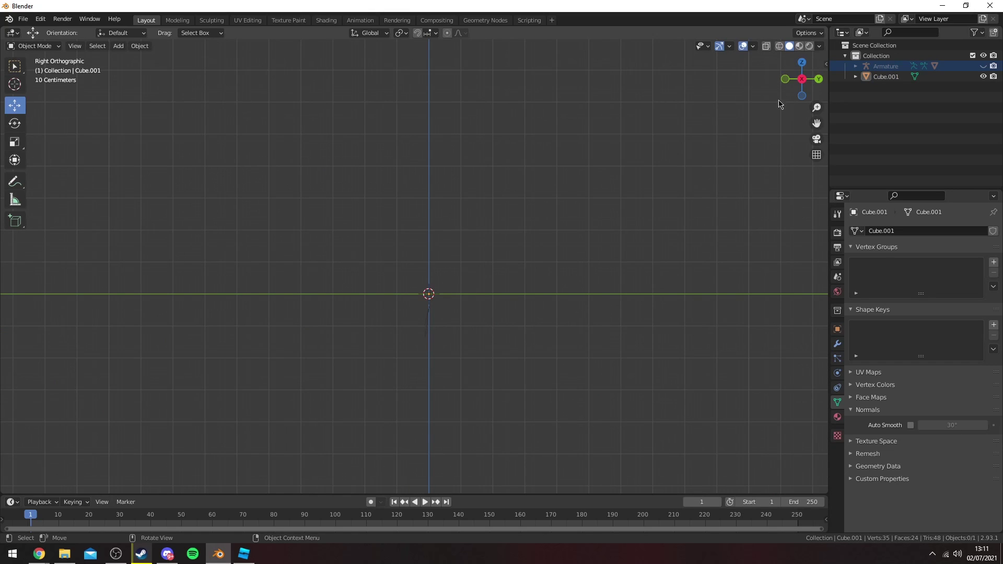
Extrude all faces of the cape sheet about 0.16 m along Y with proportional editing turned off.
scroll(479, 262, "up", 2)
middle_click_drag(519, 234, 491, 269, "shift")
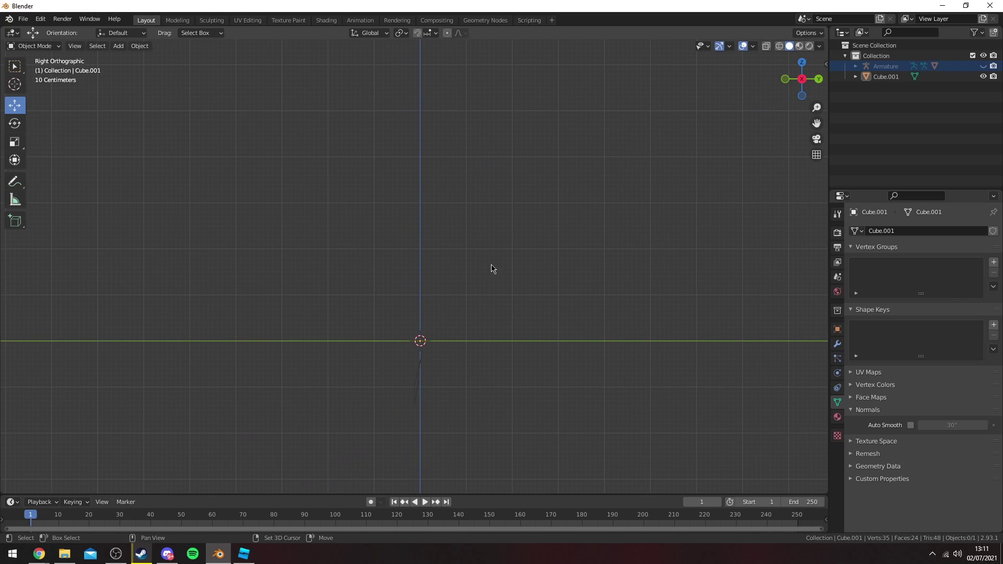
key("Tab")
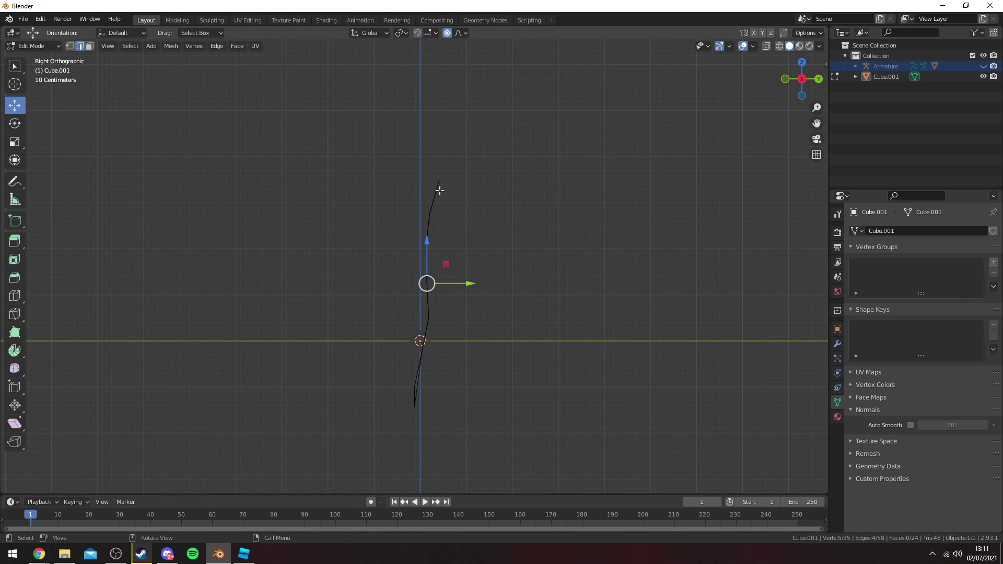
key("a")
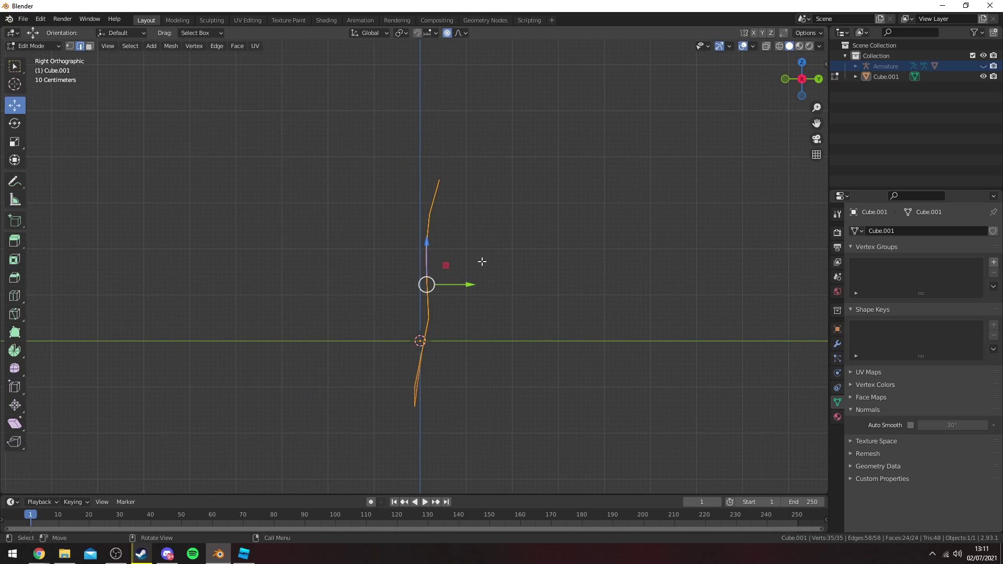
key("e")
right_click(482, 285)
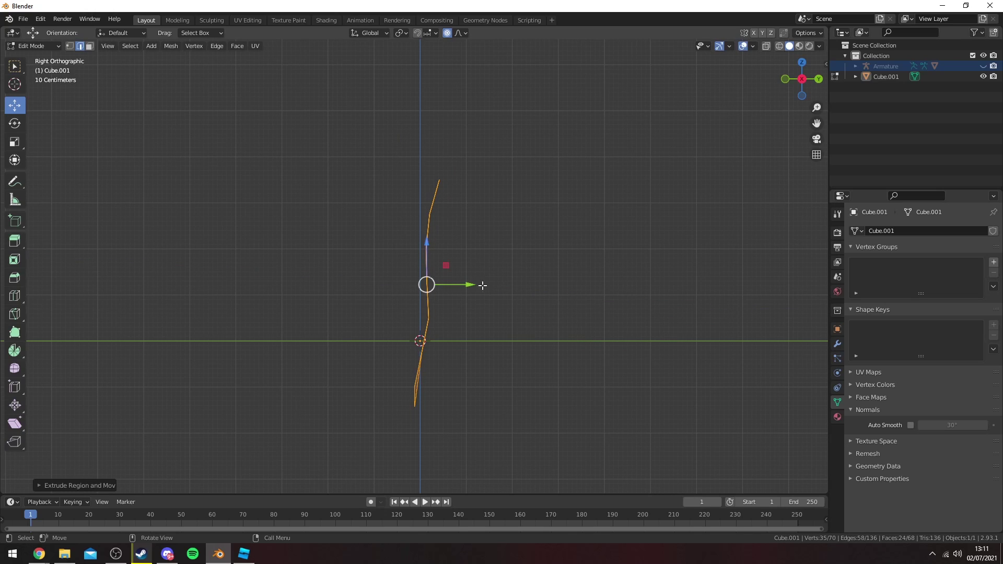
left_click_drag(466, 285, 476, 287)
left_click(447, 33)
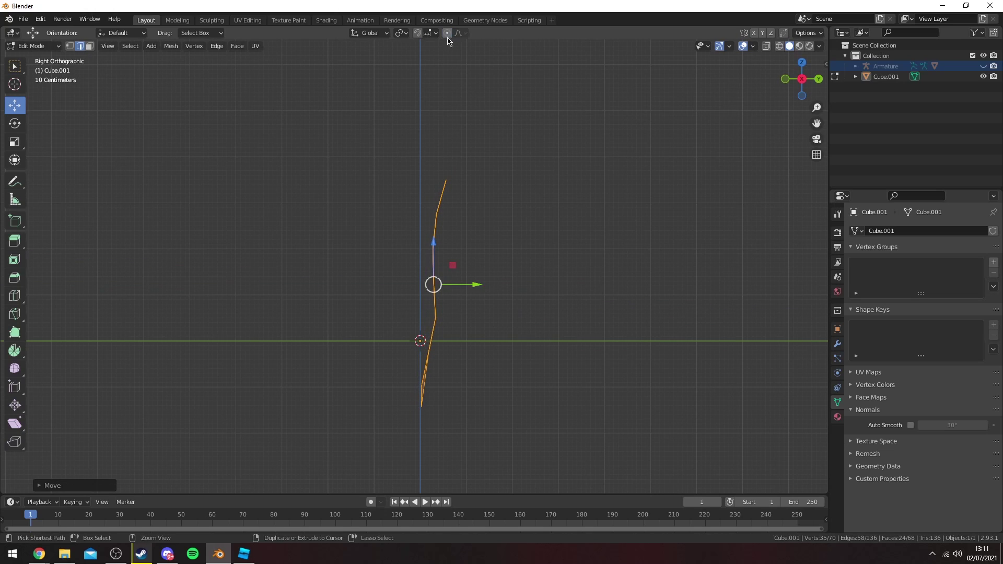
key("ctrl+z")
key("Tab")
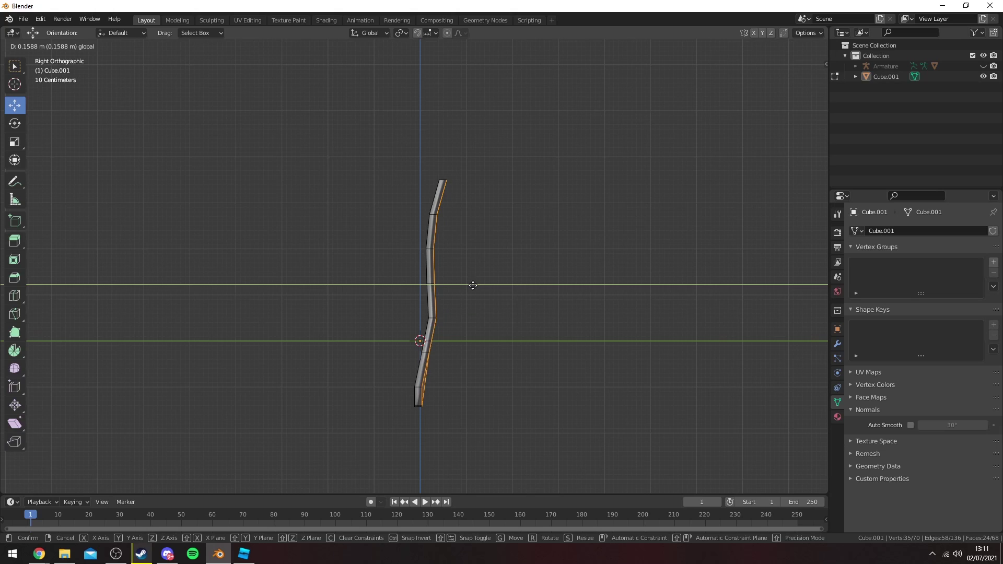
left_click(494, 281)
Add a single-bone armature and move its base to the middle of the cape's top edge, with wireframe shading on.
middle_click_drag(500, 268, 497, 233, "shift")
middle_click_drag(461, 162, 461, 182, "shift")
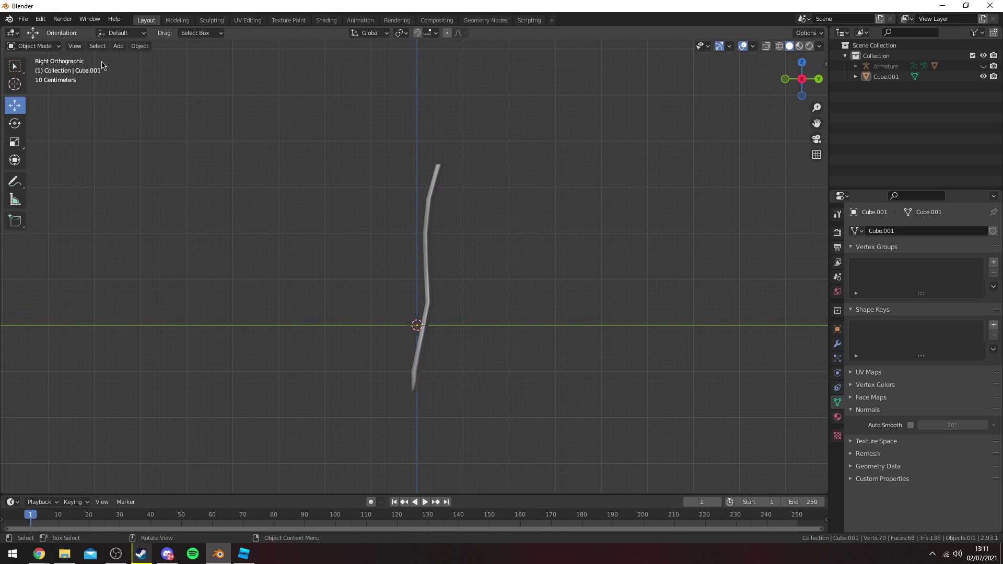
left_click(117, 48)
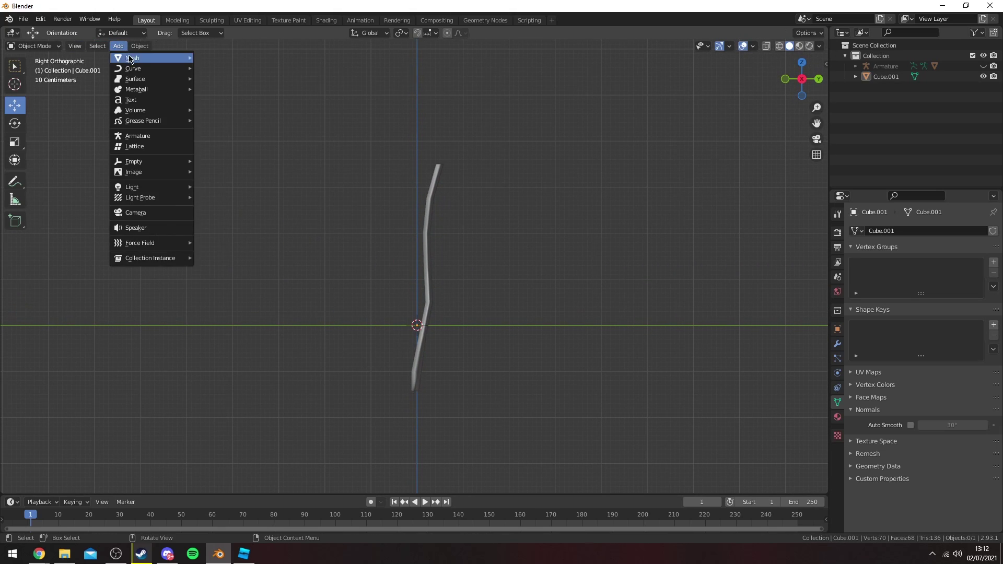
left_click(139, 135)
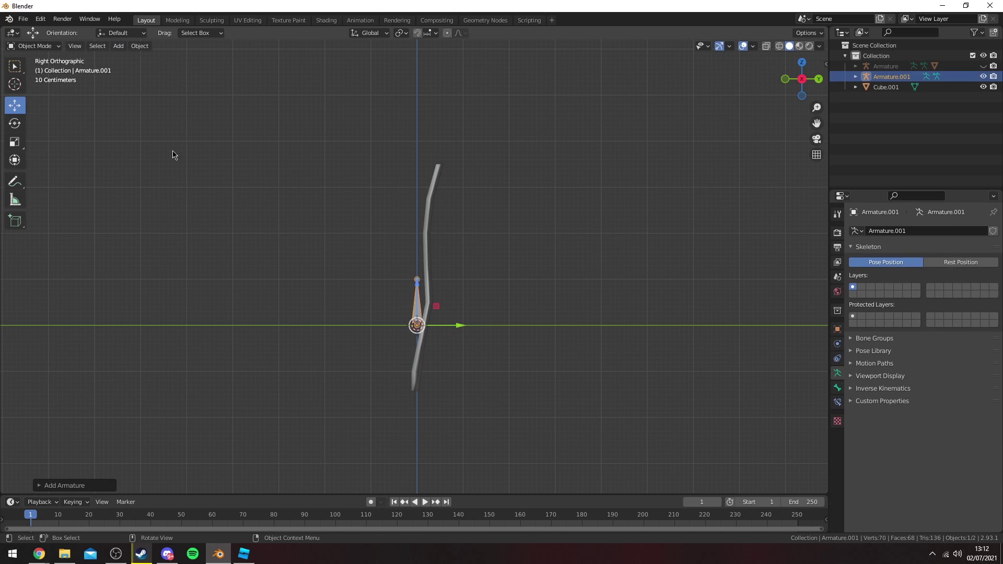
scroll(422, 306, "up", 2)
key("shift+z")
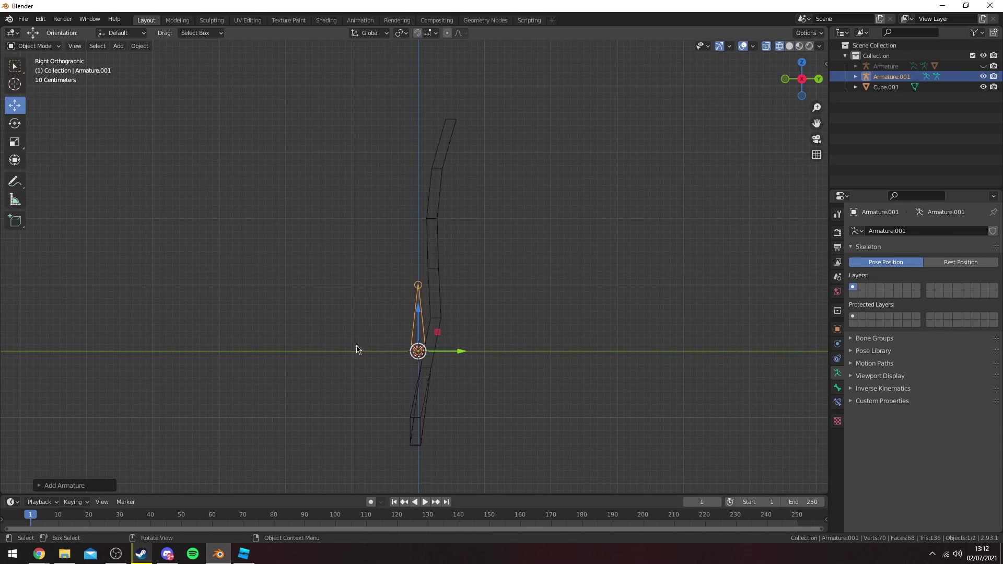
middle_click_drag(420, 340, 414, 396, "shift")
left_click_drag(412, 401, 444, 175)
Move the bone's tail onto the first horizontal edge loop below the cape's top edge.
key("Tab")
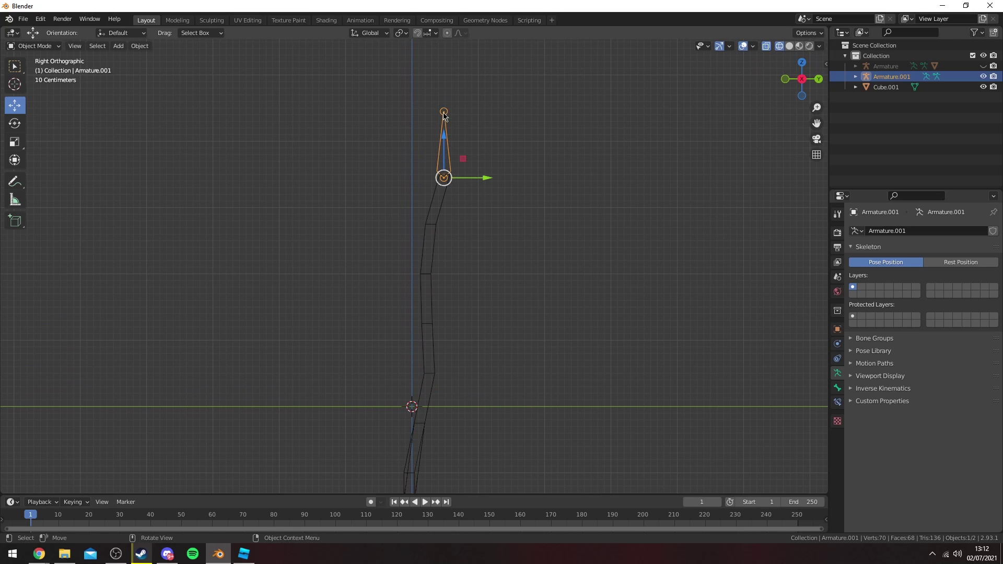
left_click(444, 111)
left_click_drag(445, 111, 433, 224)
middle_click_drag(507, 210, 504, 239, "shift")
scroll(503, 238, "up", 6)
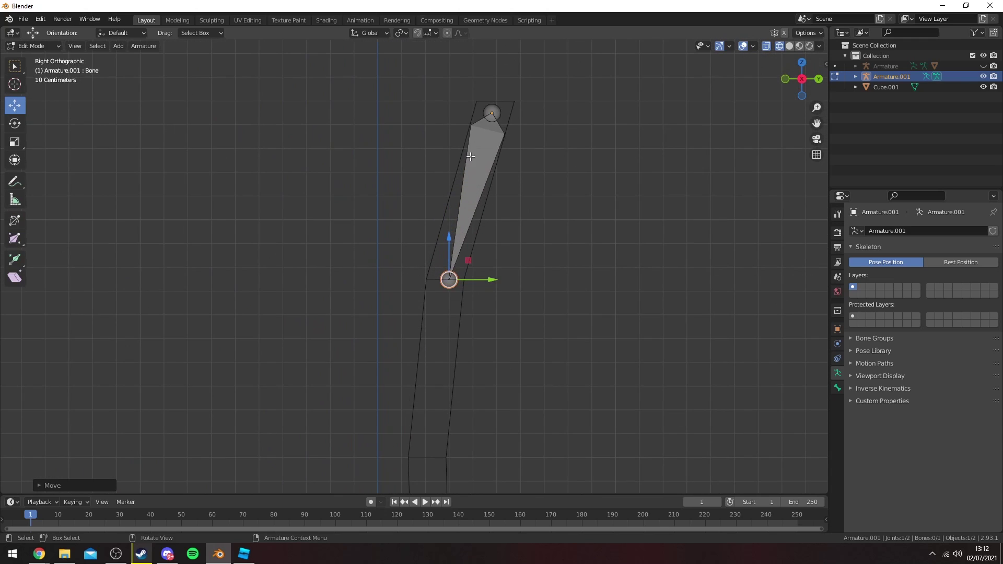
left_click_drag(450, 282, 444, 280)
Extrude two bones down from the first bone's tail, ending each at the next horizontal edge loop.
scroll(465, 303, "down", 3)
middle_click_drag(466, 340, 468, 267, "shift")
key("e")
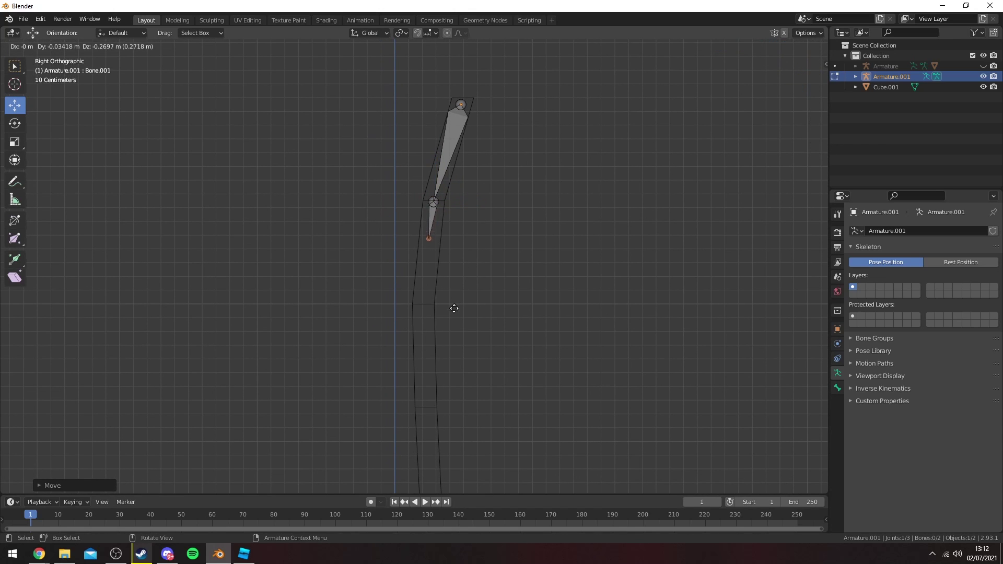
left_click(449, 371)
middle_click_drag(534, 395, 499, 277, "shift")
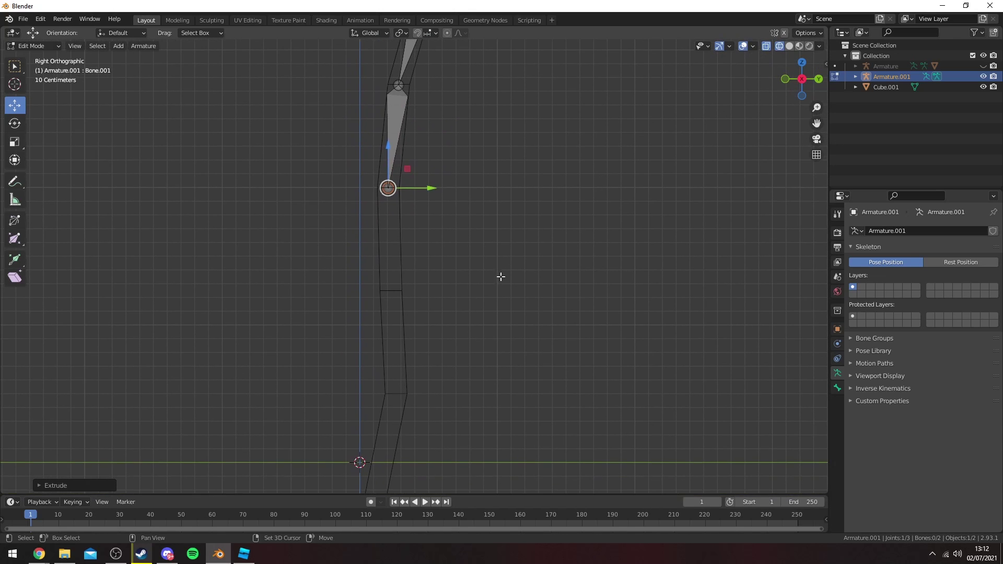
key("e")
left_click(492, 417)
Extrude three more bones down the chain, loop by loop, to the last horizontal edge loop above the pointed hem.
middle_click_drag(493, 404, 492, 400, "shift")
scroll(492, 400, "down", 3, "shift")
key("e")
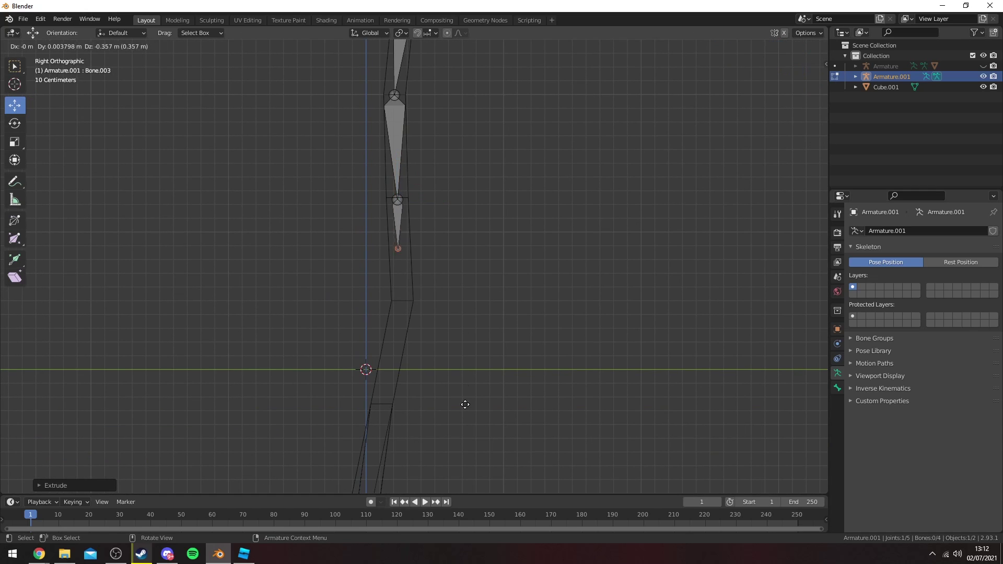
left_click(467, 451)
scroll(491, 366, "down", 3, "shift")
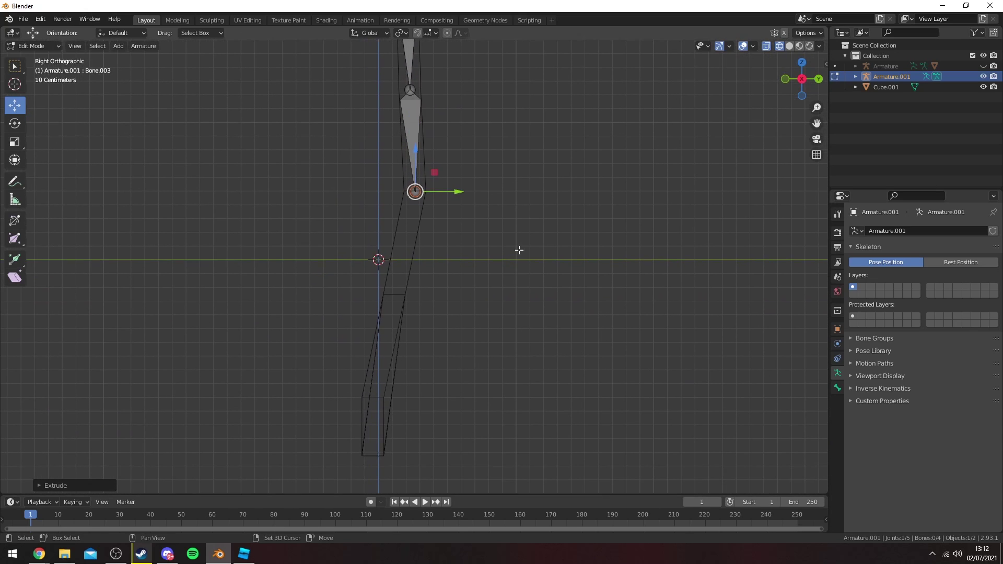
key("e")
left_click(501, 367)
middle_click_drag(475, 380, 508, 299, "shift")
key("e")
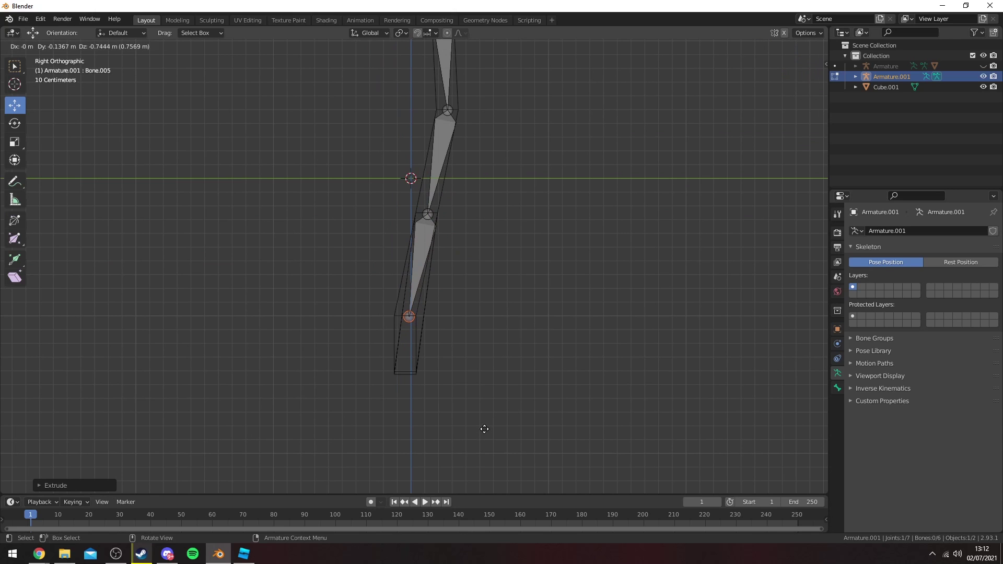
left_click(485, 428)
Return the viewport to solid shading and finish editing the armature's bones.
key("z")
left_click(560, 411)
mouse_move(496, 360)
middle_mouse_down()
mouse_move(535, 374)
mouse_move(532, 338)
mouse_move(387, 376)
mouse_move(535, 282)
mouse_move(454, 313)
mouse_move(477, 285)
mouse_move(421, 248)
middle_mouse_up()
scroll(533, 338, "down", 3)
key("Tab")
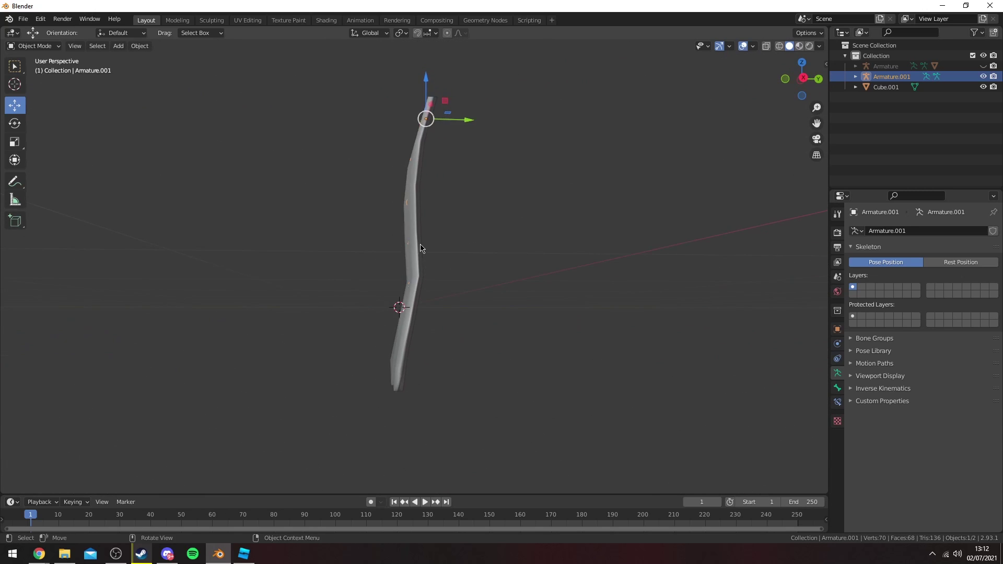
Delete the side and back faces of the thickened cape, keeping only the single sheet on the negative Y side.
left_click(421, 248)
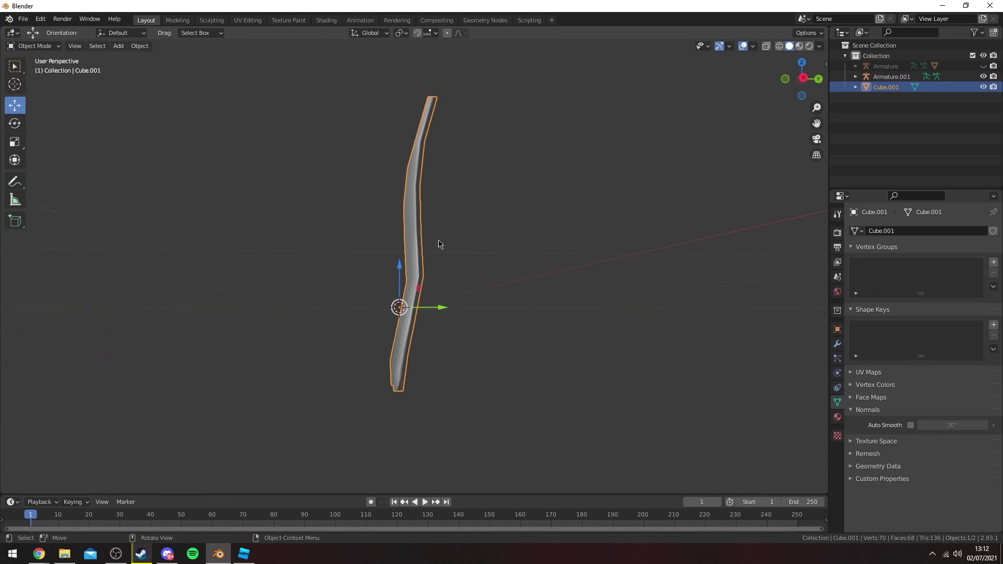
left_click(803, 78)
key("Tab")
key("z")
key("3")
left_click(437, 114)
key("c")
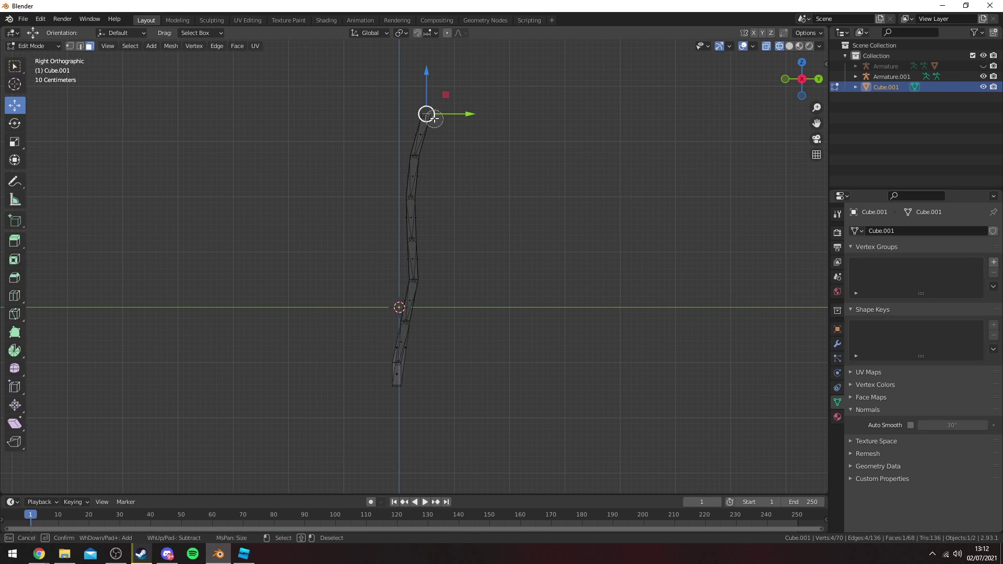
left_click_drag(427, 114, 403, 374)
right_click(404, 367)
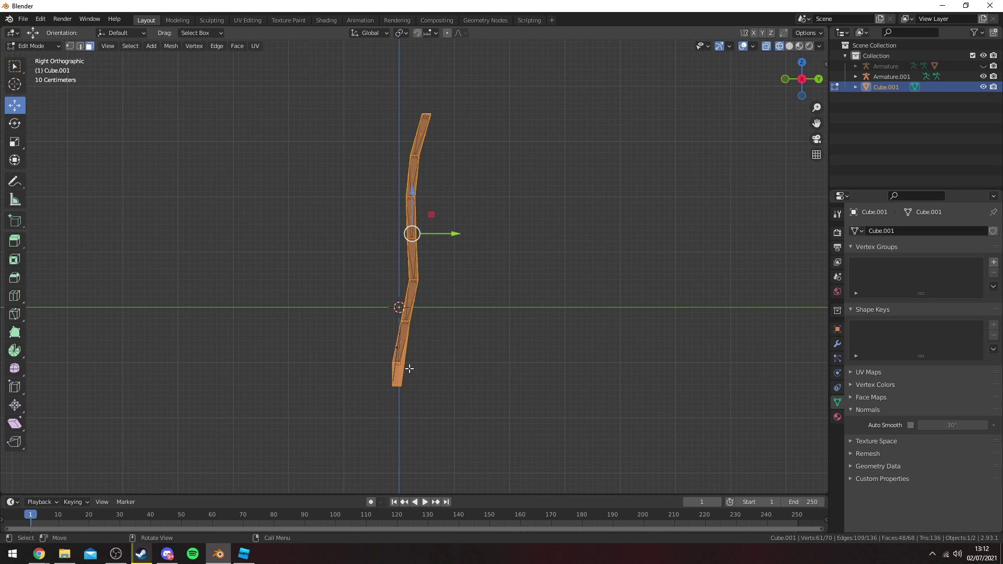
middle_click_drag(403, 367, 579, 381)
left_click(443, 170, "shift")
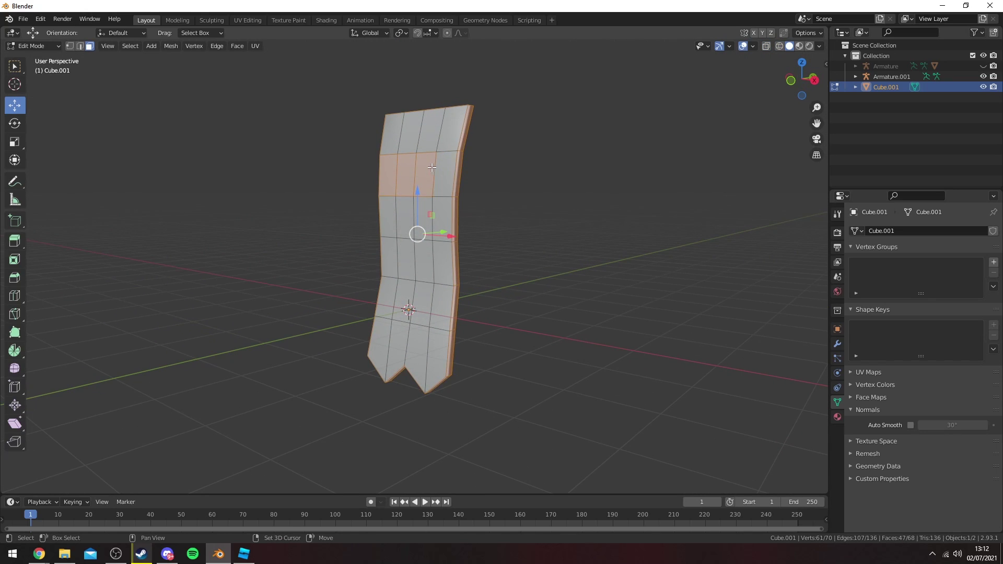
left_click(410, 165, "shift")
middle_click_drag(409, 166, 448, 256)
key("x")
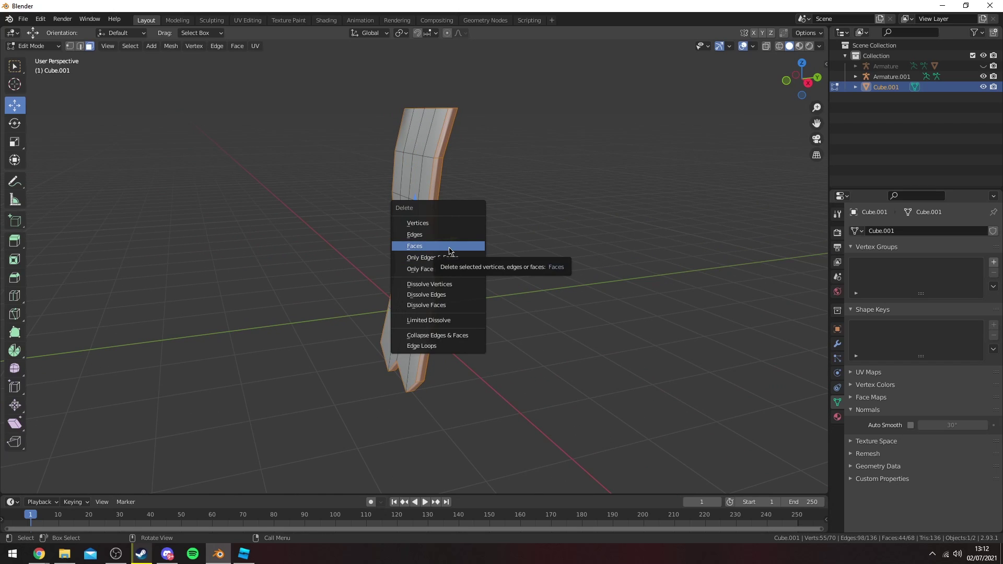
left_click(450, 251)
middle_click_drag(457, 239, 529, 199)
key("Tab")
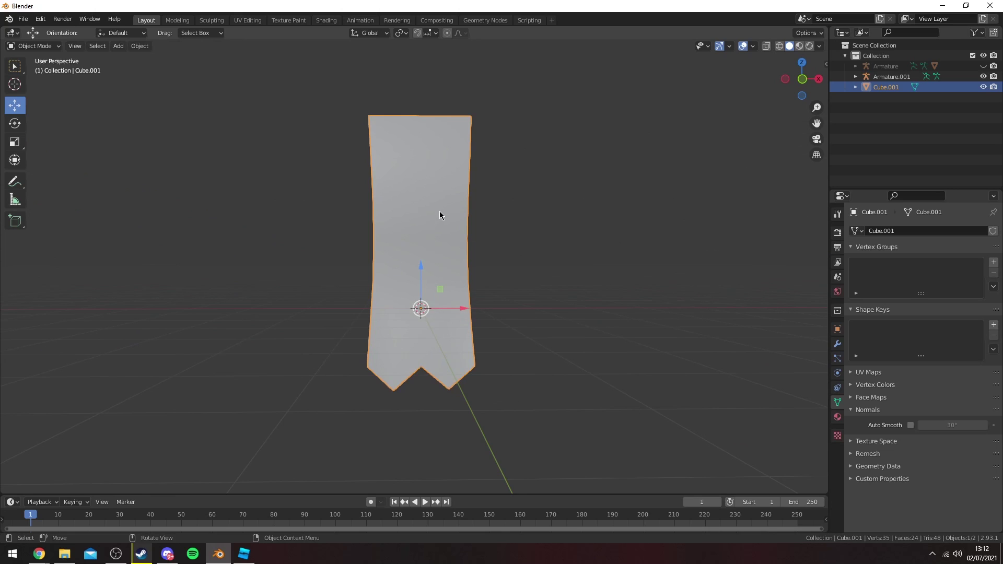
Examine the cape's edge layout by selecting its upper horizontal edge loops and one vertical loop.
middle_click_drag(440, 214, 371, 263)
key("Tab")
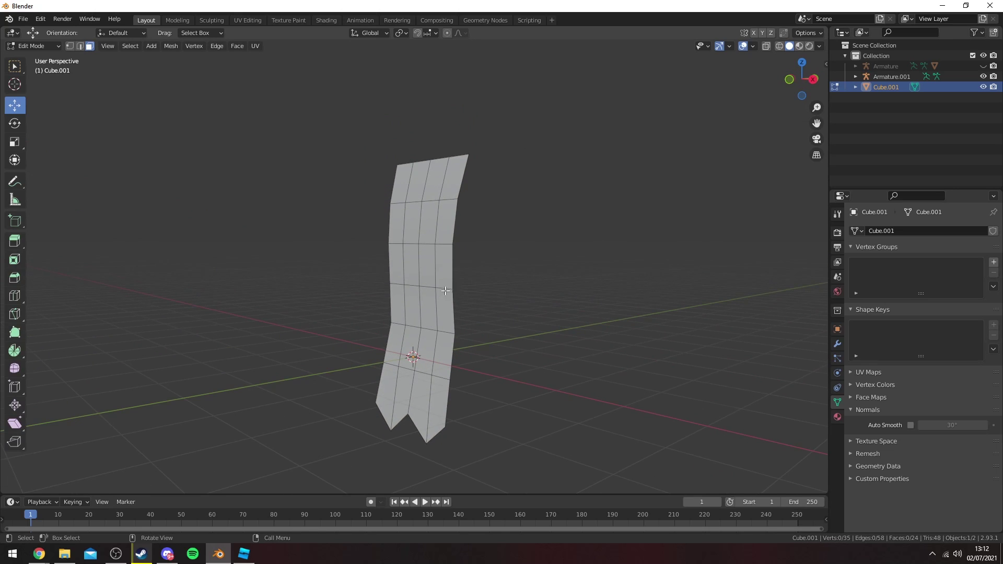
middle_click_drag(445, 291, 464, 293)
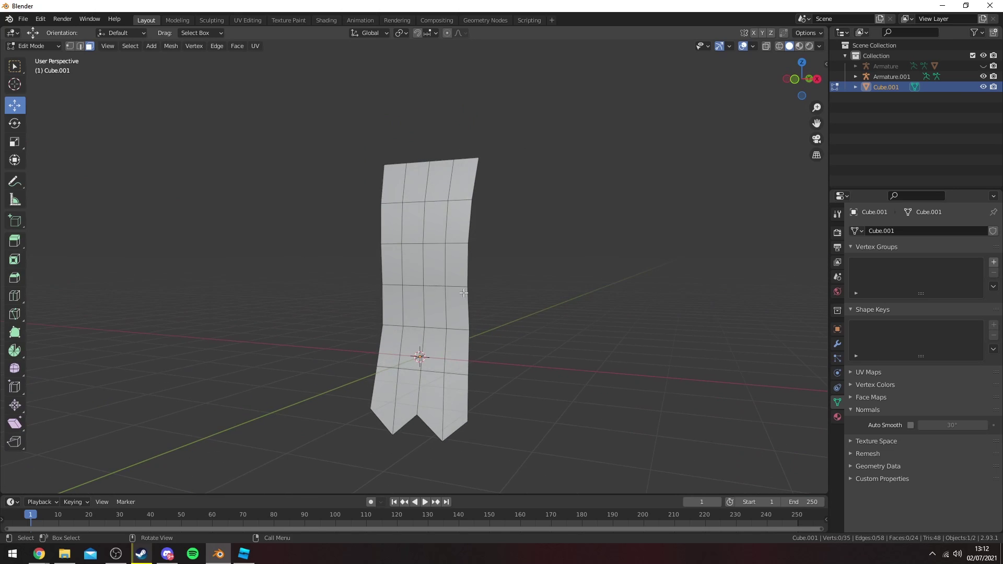
left_click(433, 267, "alt")
key("2")
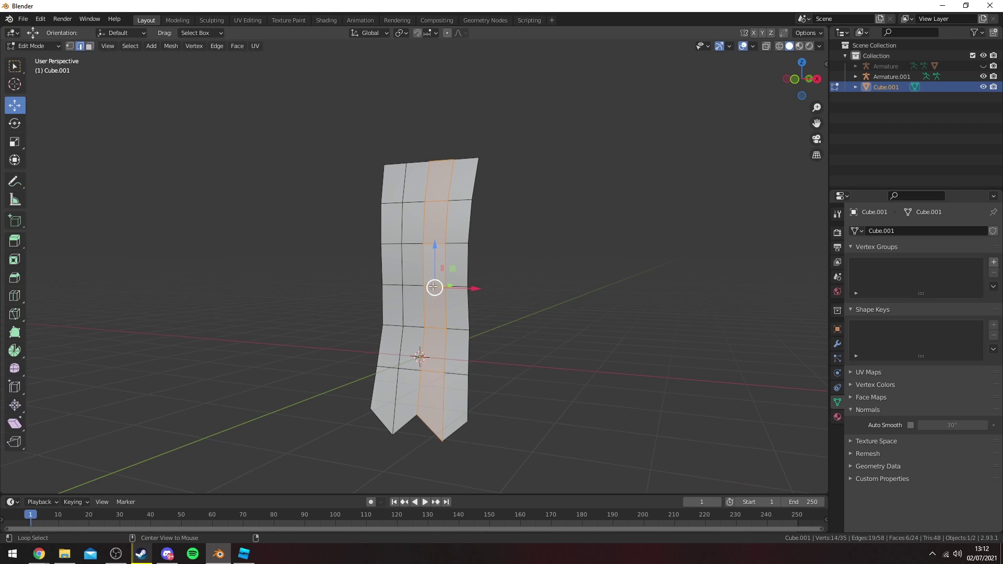
left_click(436, 244, "alt")
left_click(436, 243, "alt+shift")
left_click(446, 195, "alt+shift")
left_click(440, 202, "alt+shift")
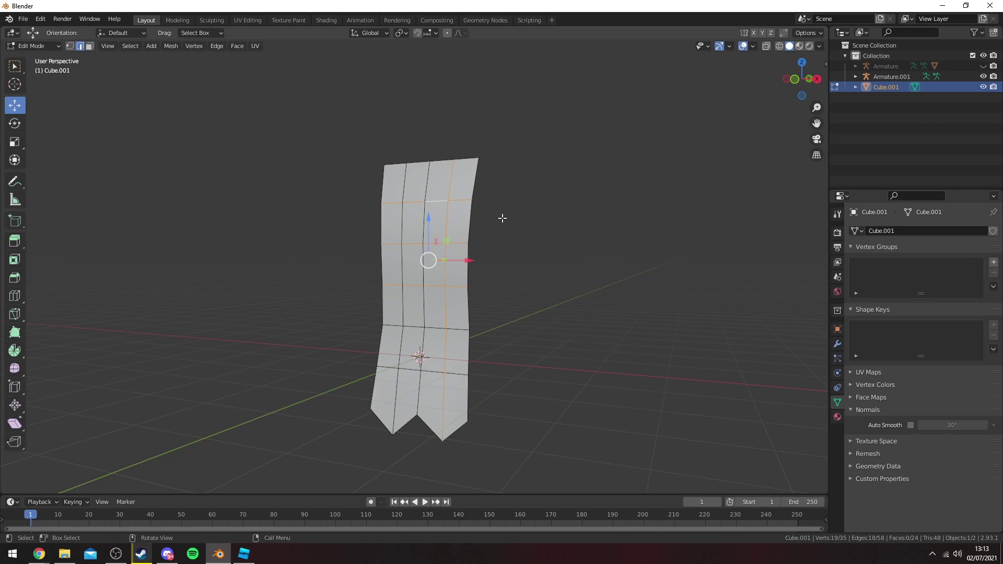
middle_click_drag(565, 244, 438, 280)
key("Tab")
Move the bone armature slightly along negative Y so it lines up with the single-sheet cape.
left_click(417, 272)
middle_click_drag(455, 211, 439, 210)
middle_click_drag(470, 168, 464, 165)
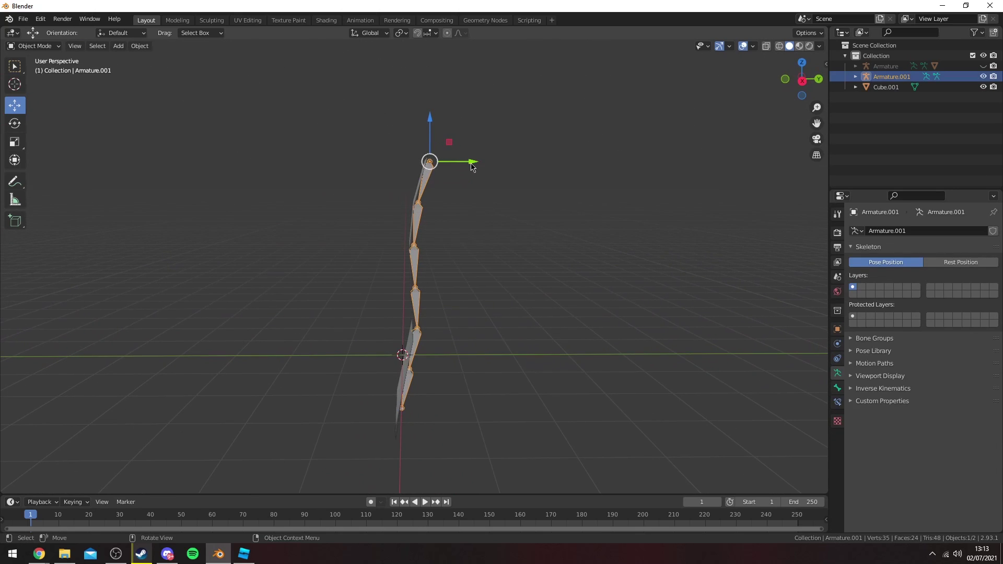
left_click_drag(471, 164, 466, 161)
left_click(508, 195)
Parent the cape mesh to the new armature using Armature Deform With Automatic Weights.
mouse_move(405, 246)
middle_mouse_down()
mouse_move(453, 250)
mouse_move(510, 217)
mouse_move(381, 276)
mouse_move(437, 262)
mouse_move(441, 242)
mouse_move(425, 243)
middle_mouse_up()
left_click(437, 256)
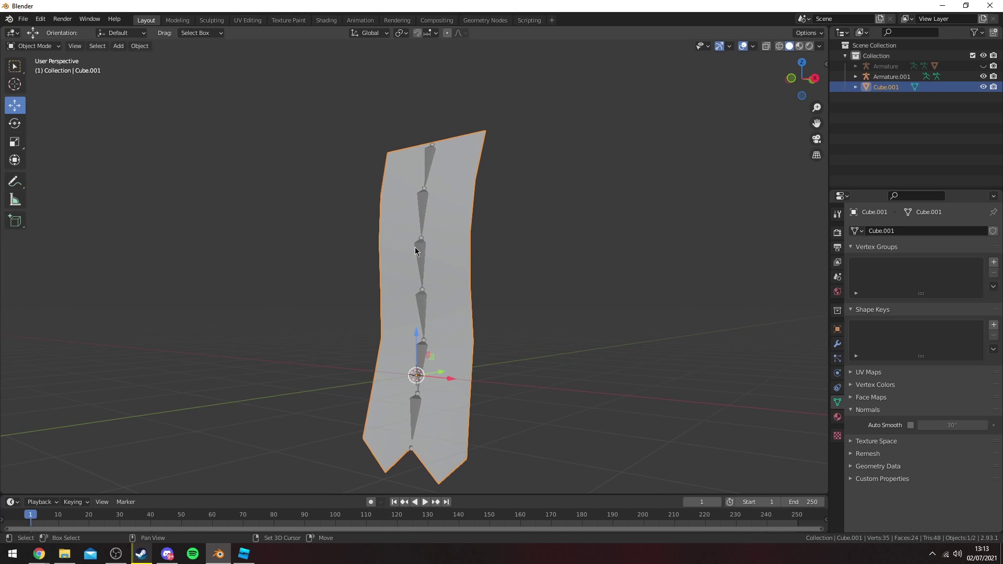
left_click(420, 245, "shift")
middle_click_drag(454, 217, 456, 252)
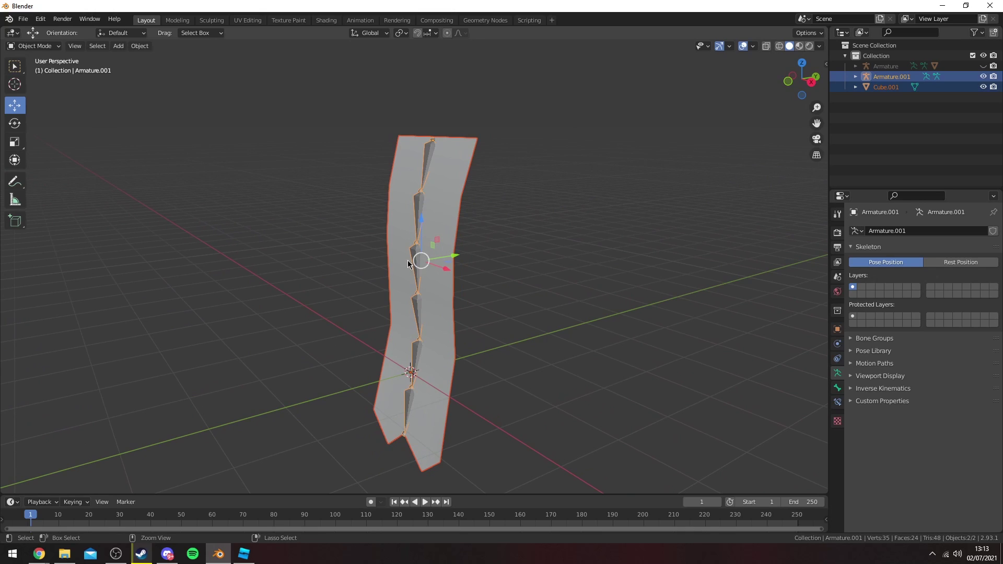
key("ctrl+p")
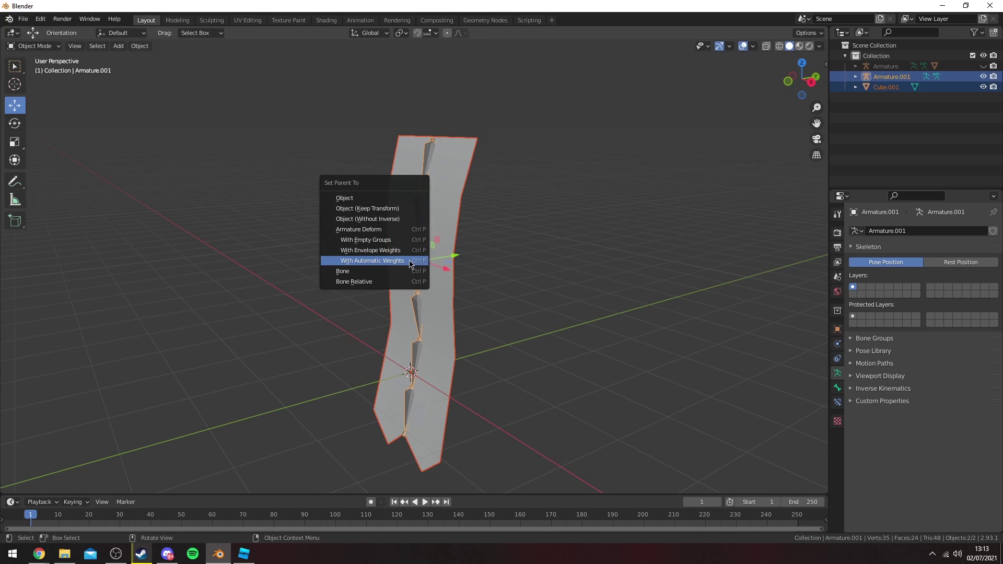
left_click(383, 261)
Switch the cape's armature to Pose Mode and select its lowest bone.
middle_click_drag(528, 274, 505, 265)
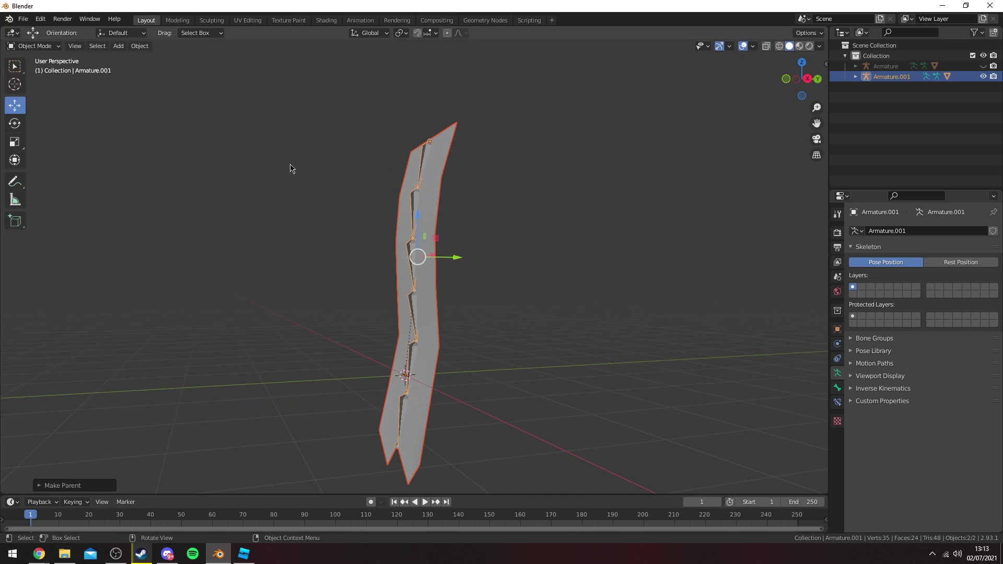
left_click(42, 47)
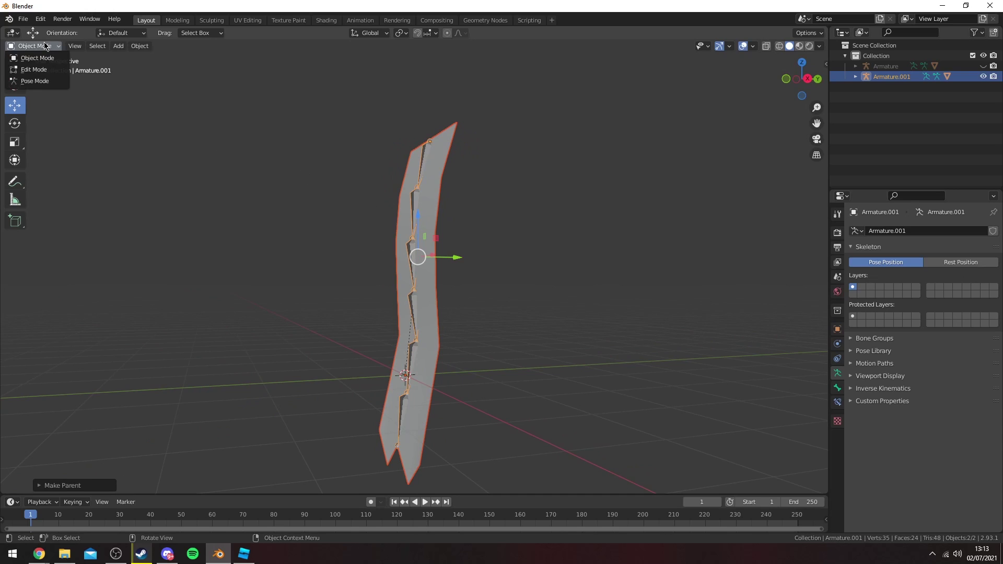
left_click(44, 82)
left_click(404, 405)
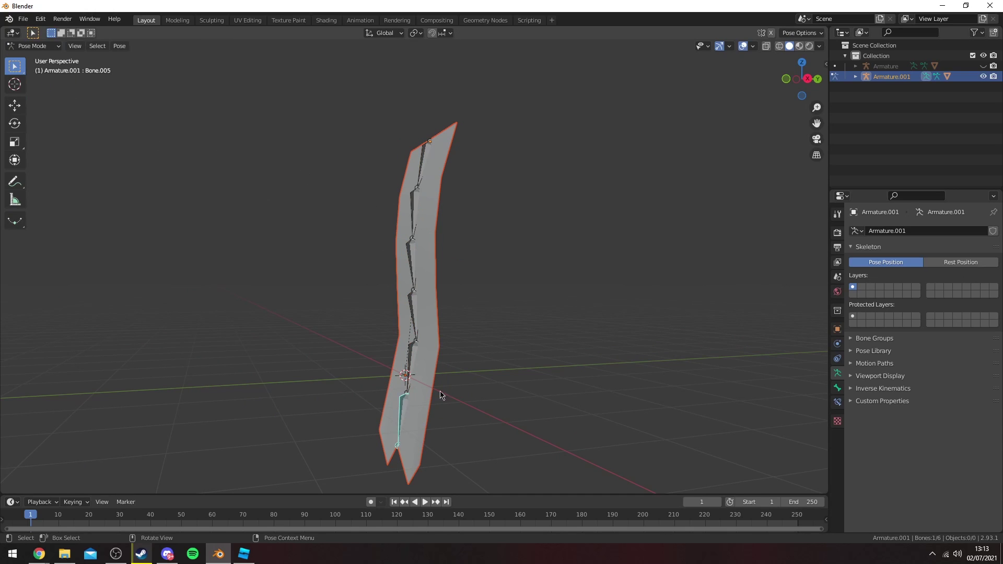
Try rotating the fourth and fifth bones from the top of the chain to test how the cape bends.
middle_click_drag(441, 395, 412, 345)
key("r")
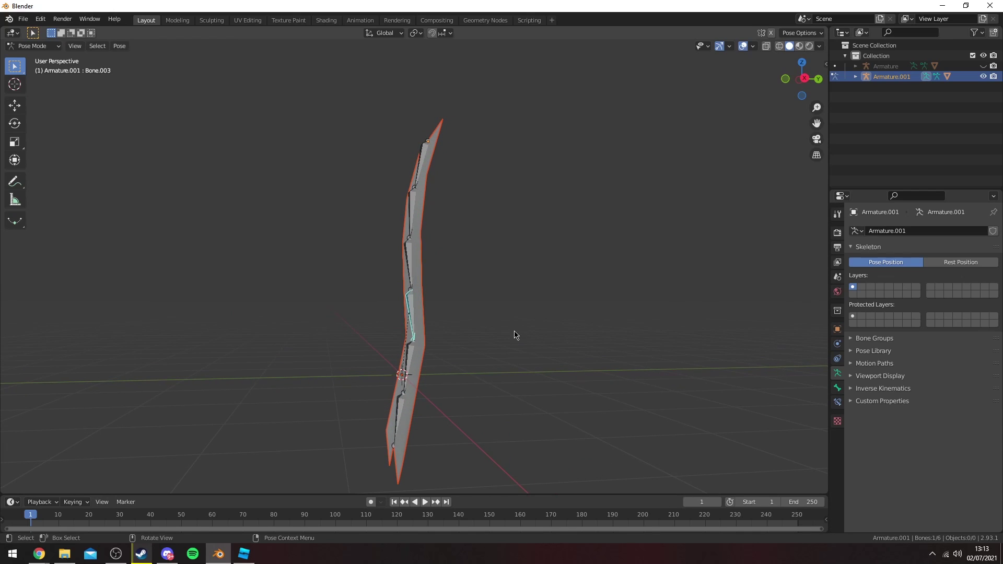
key("x")
right_click(476, 243)
middle_click_drag(512, 290, 505, 290)
key("r")
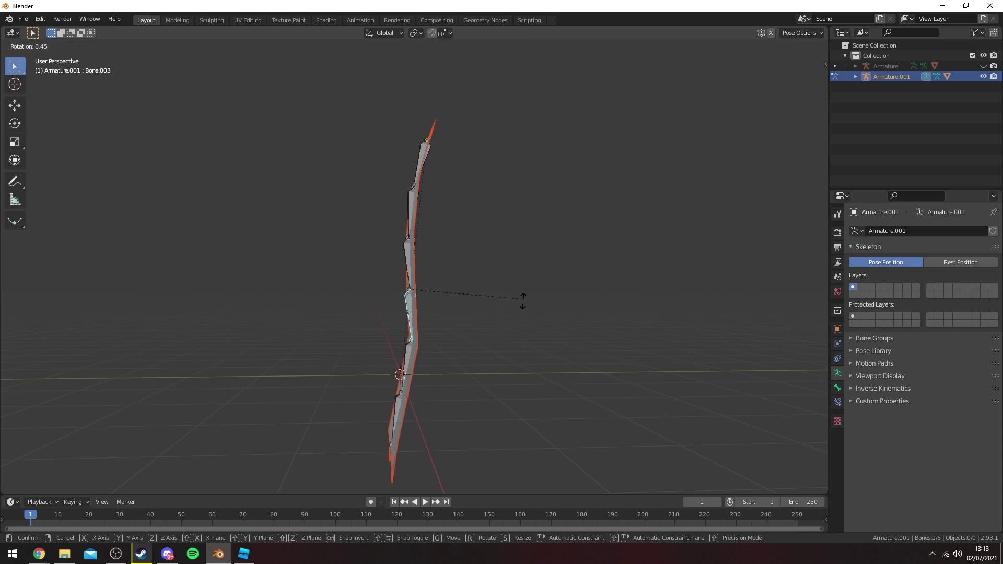
right_click(448, 269)
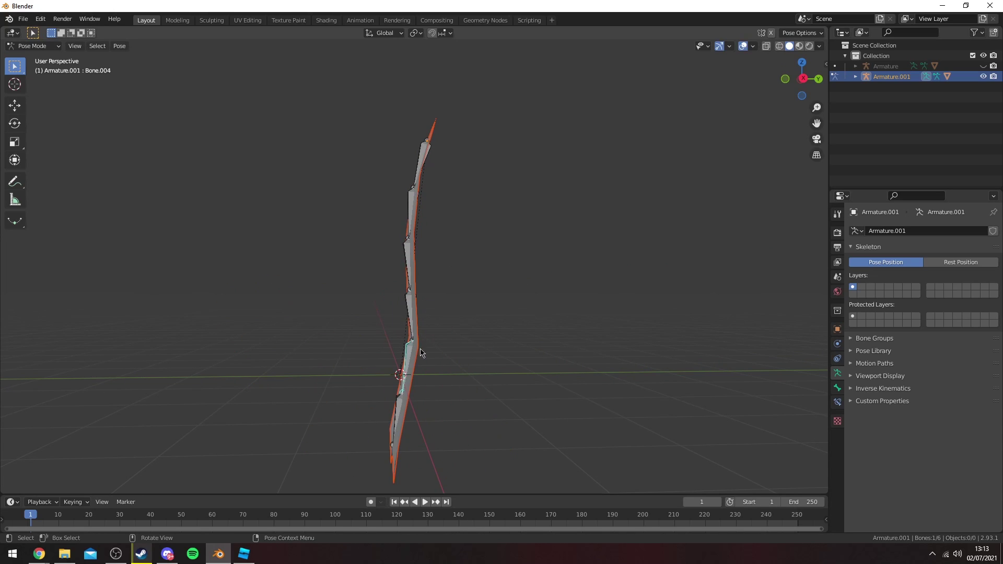
key("r")
right_click(443, 289)
Try rotating the topmost bone about the global X axis to swing the whole cape.
left_click(437, 143)
middle_click_drag(468, 175, 511, 207)
key("r")
key("x")
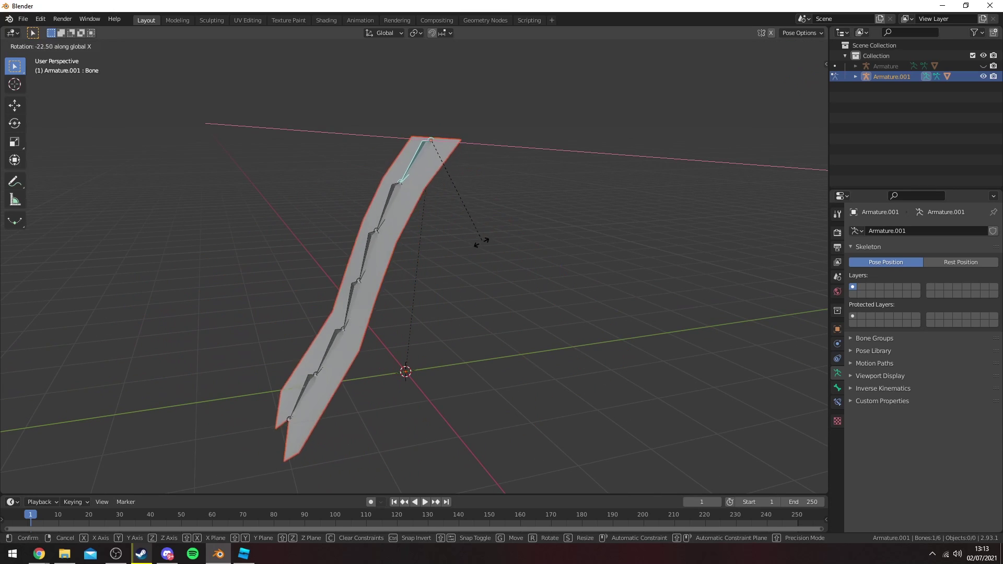
right_click(473, 251)
Try rotating the second and third bones from the top, one at a time, about the global X axis.
left_click(416, 210)
middle_click_drag(416, 210, 494, 224)
key("r")
key("x")
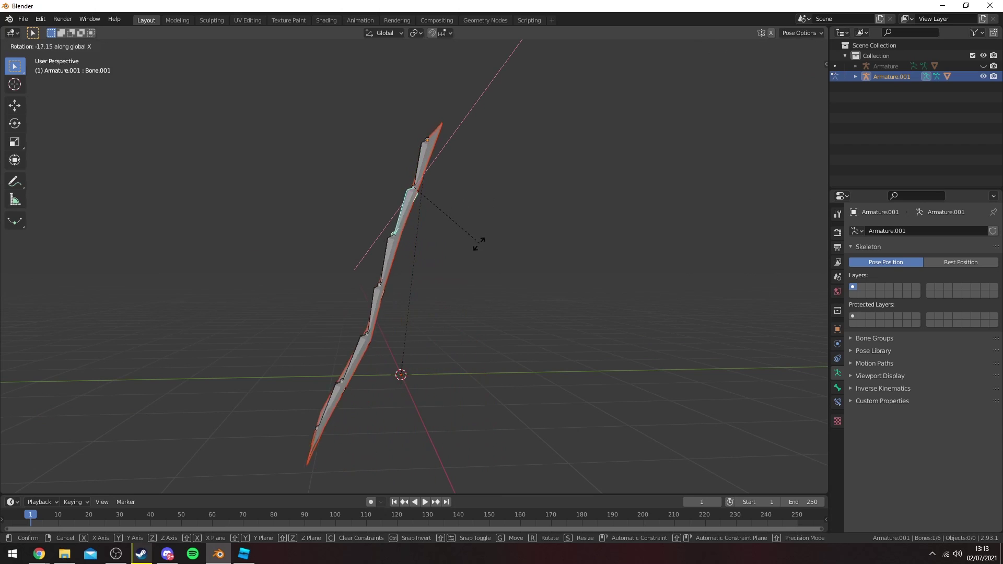
right_click(481, 208)
left_click(410, 264)
key("r")
key("x")
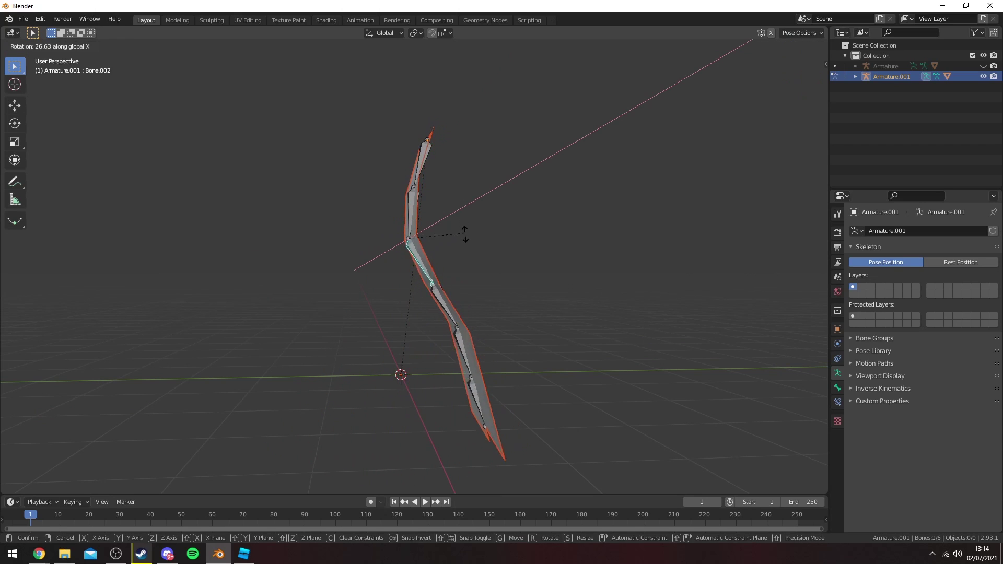
right_click(462, 236)
Try rotating the lowest bone about the global X axis to test the cape's forked tip.
middle_click_drag(446, 256, 425, 237)
middle_click_drag(420, 281, 470, 342)
left_click(414, 363)
key("r")
key("x")
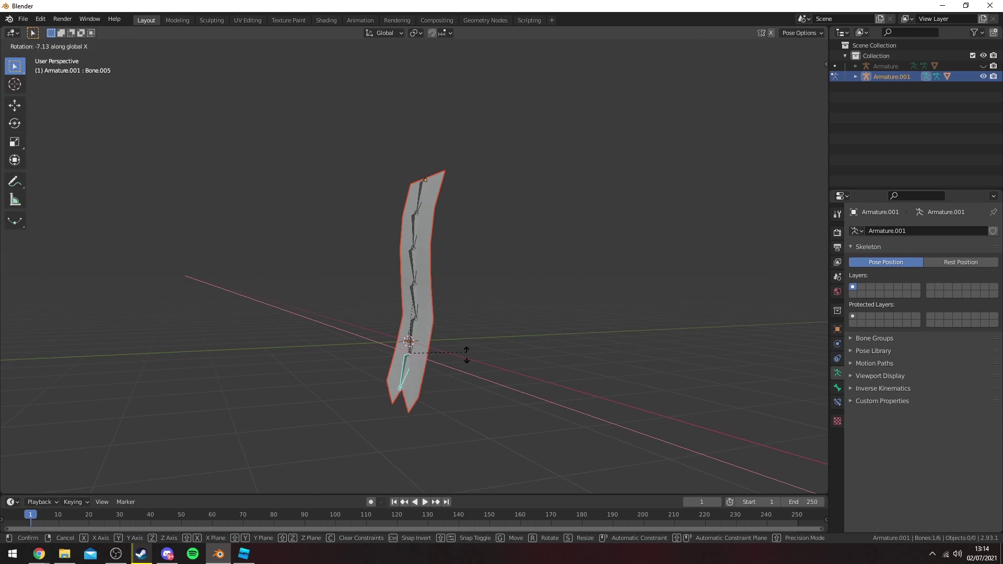
right_click(462, 390)
mouse_move(462, 389)
middle_mouse_down()
mouse_move(418, 370)
mouse_move(386, 375)
mouse_move(430, 367)
mouse_move(428, 343)
middle_mouse_up()
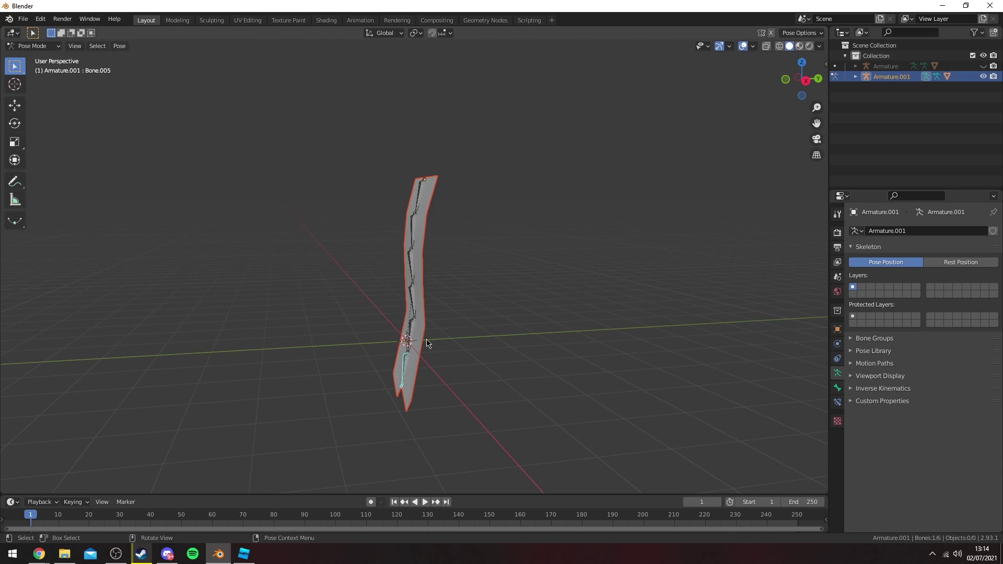
key("r")
key("x")
right_click(424, 346)
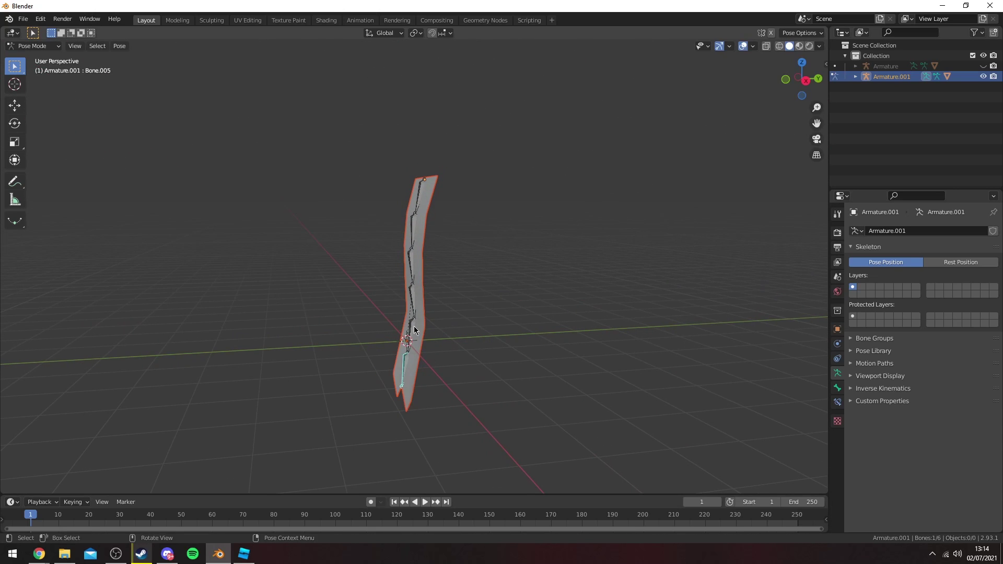
Test the topmost bone once more, rotating it freely and about the global X axis.
left_click(419, 189)
key("r")
right_click(487, 209)
middle_click_drag(488, 209, 515, 224)
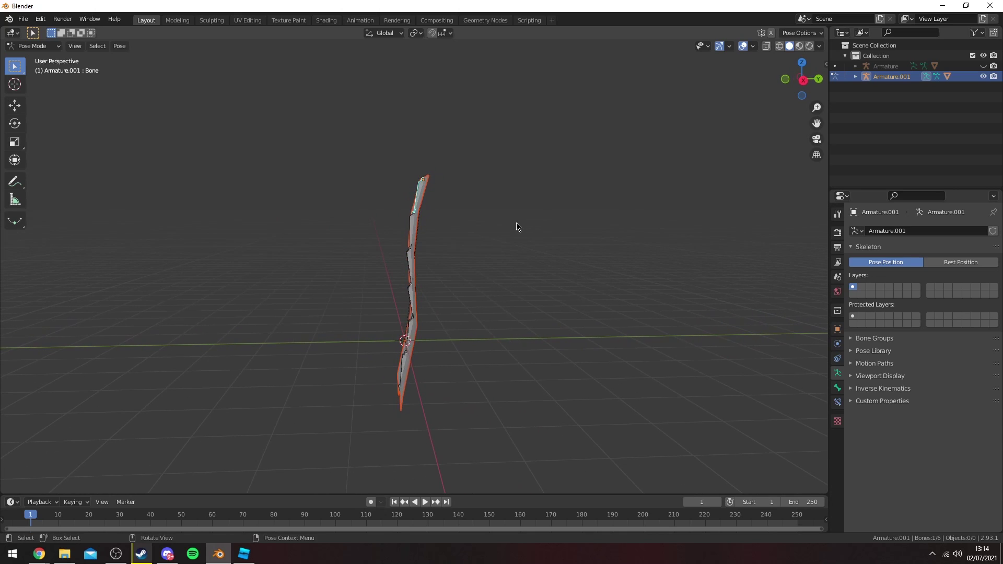
key("r")
key("x")
right_click(517, 286)
Select all bones of the cape's chain and return the armature to Object Mode.
middle_click_drag(517, 286, 572, 229)
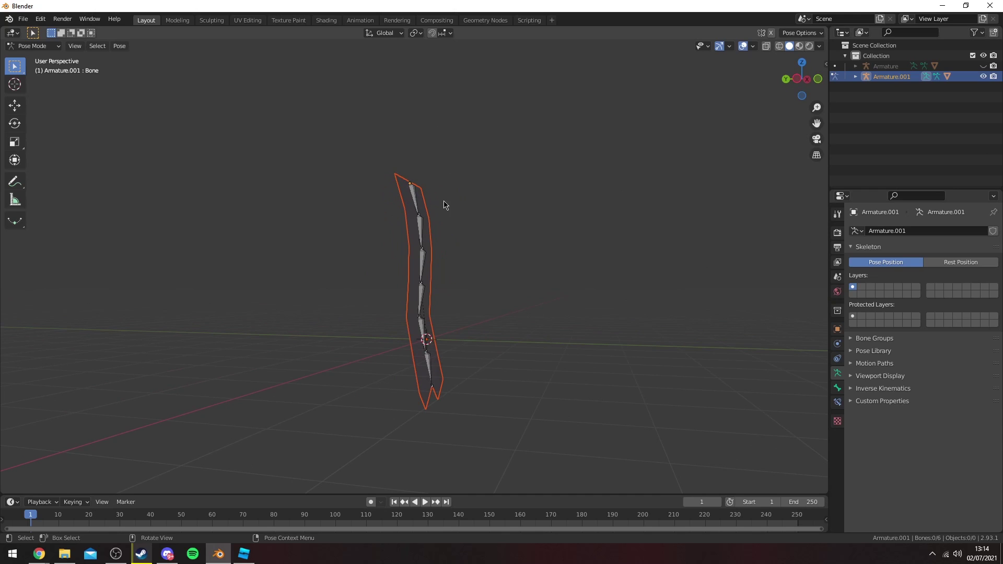
middle_click_drag(444, 205, 535, 263)
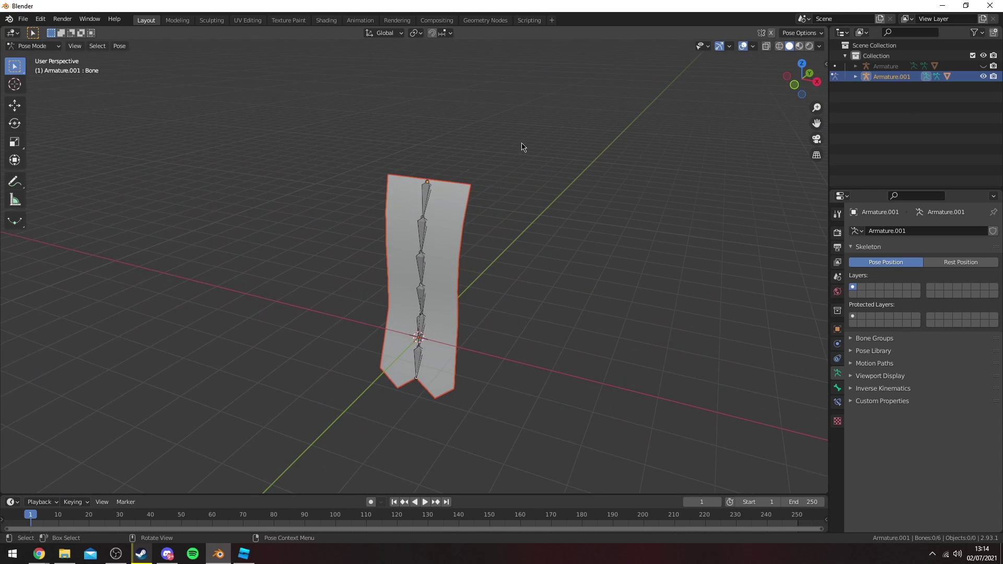
left_click_drag(522, 147, 347, 370)
left_click(36, 46)
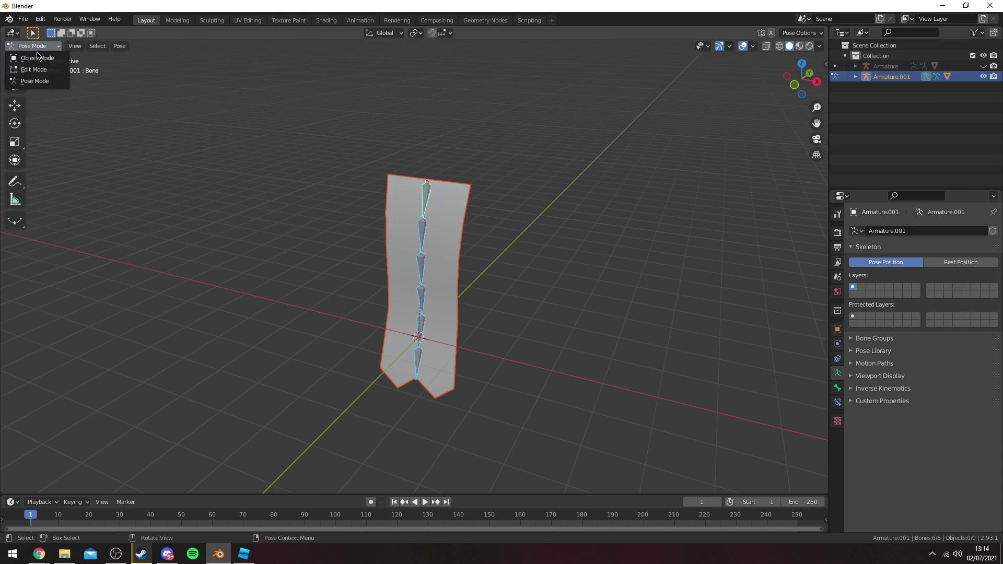
left_click(40, 59)
middle_click_drag(461, 242, 489, 236)
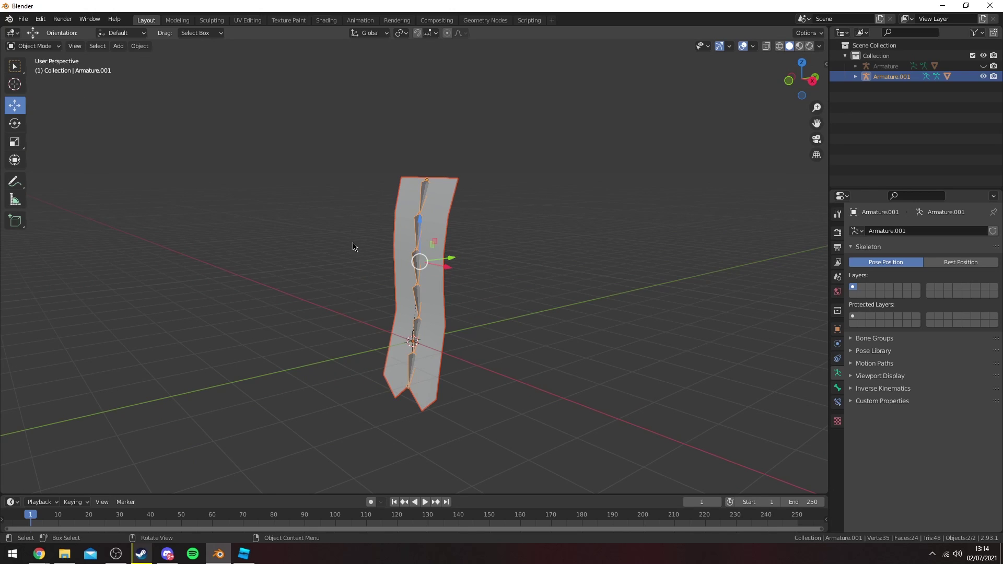
Export the rigged cape as FBX, limiting object types to Armature, Mesh and Other, with scale 1.00.
left_click(24, 22)
mouse_move(55, 172)
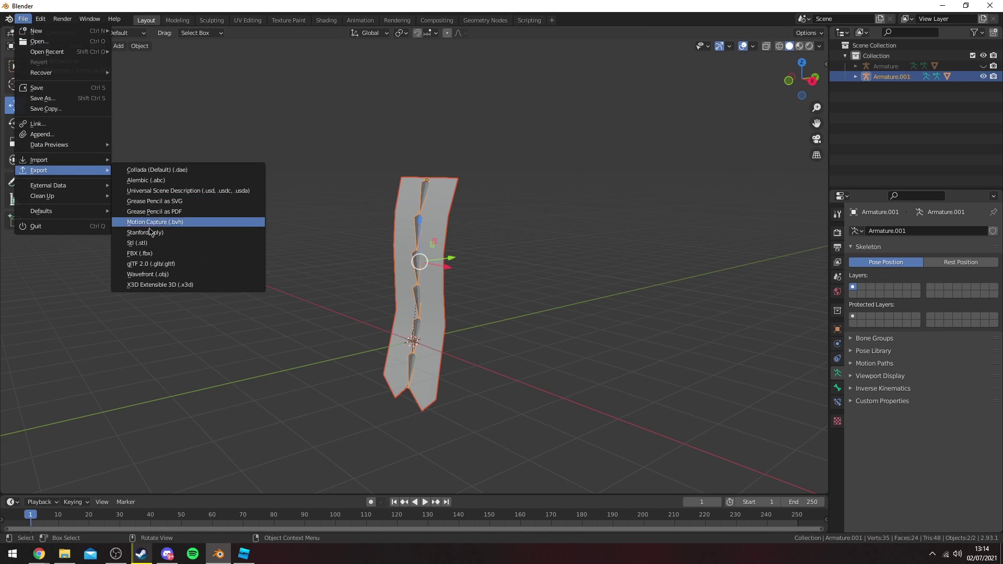
left_click(140, 253)
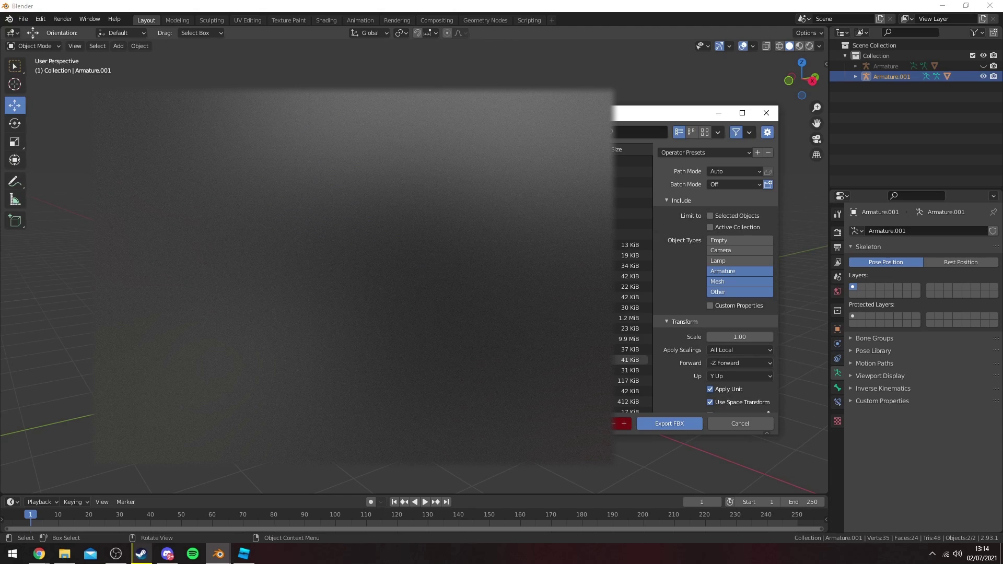
left_click_drag(418, 113, 328, 101)
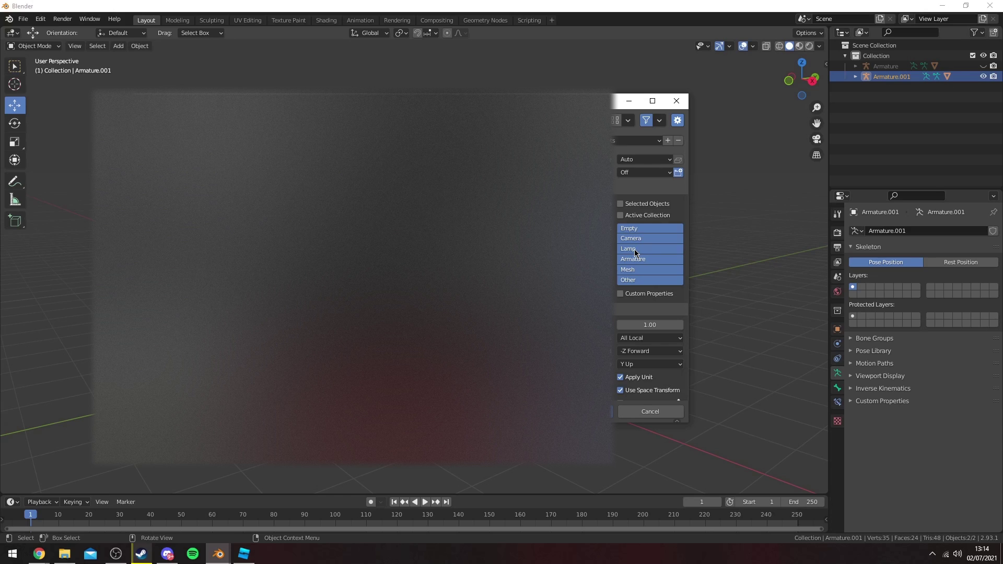
left_click_drag(634, 249, 638, 230)
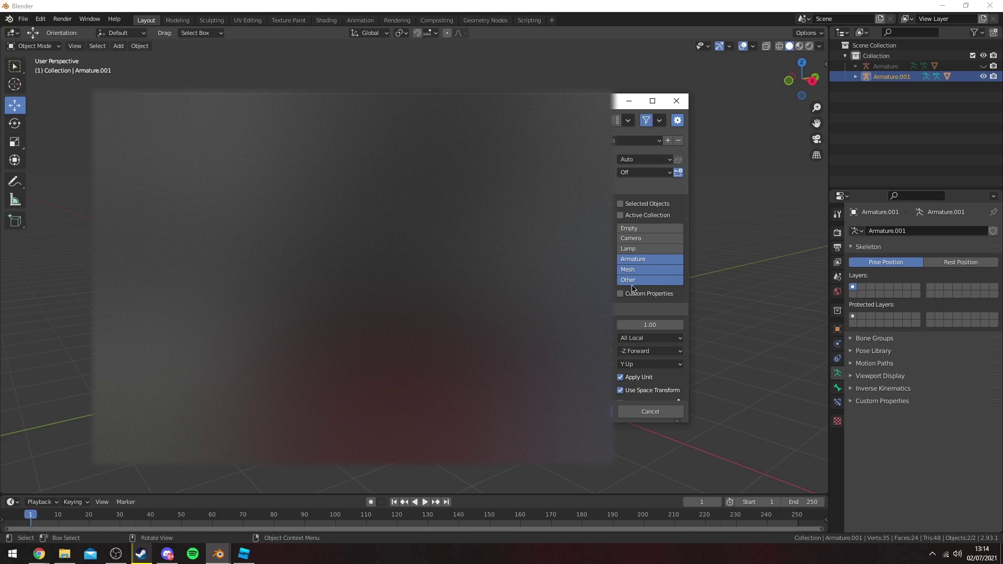
left_click(659, 325)
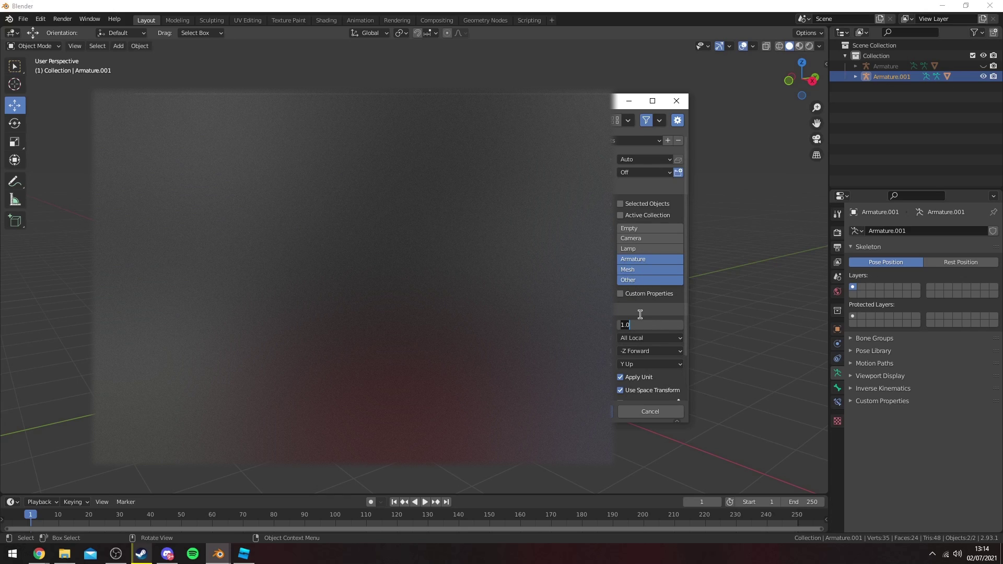
key("Return")
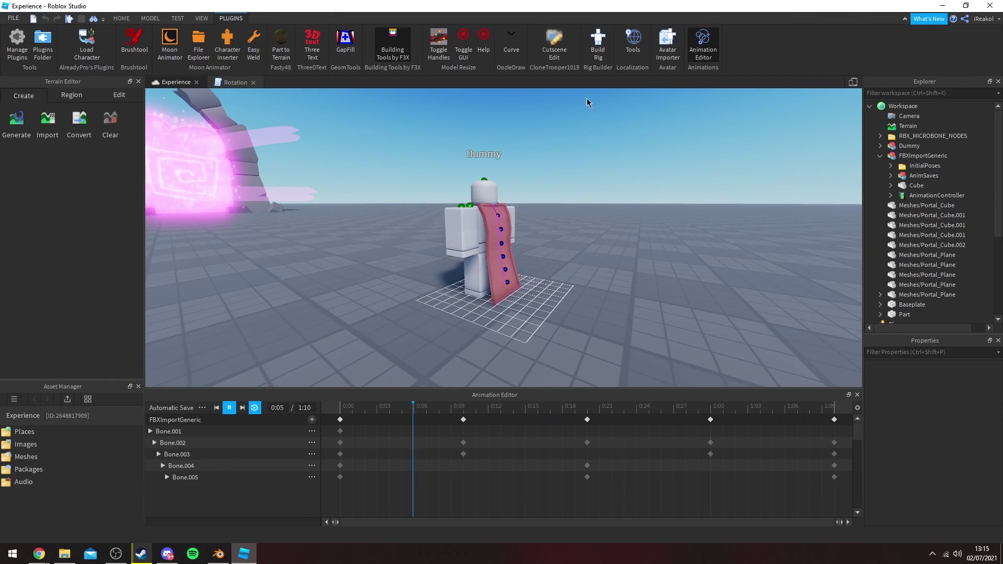
Switch to Roblox Studio, close the Animation Editor and get the existing cape model ready with the Select tool.
left_click(857, 395)
key("f")
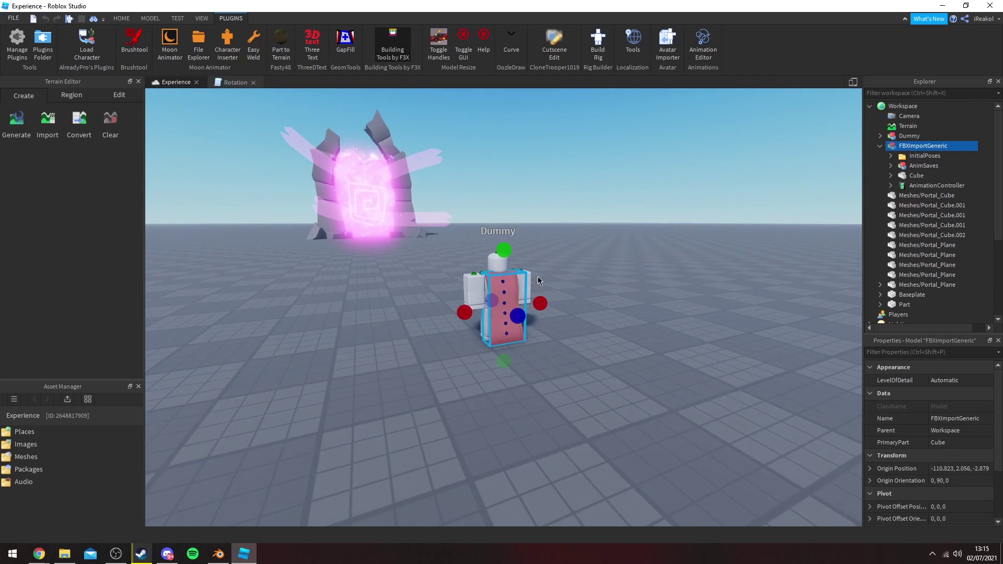
left_click(120, 18)
left_click(82, 41)
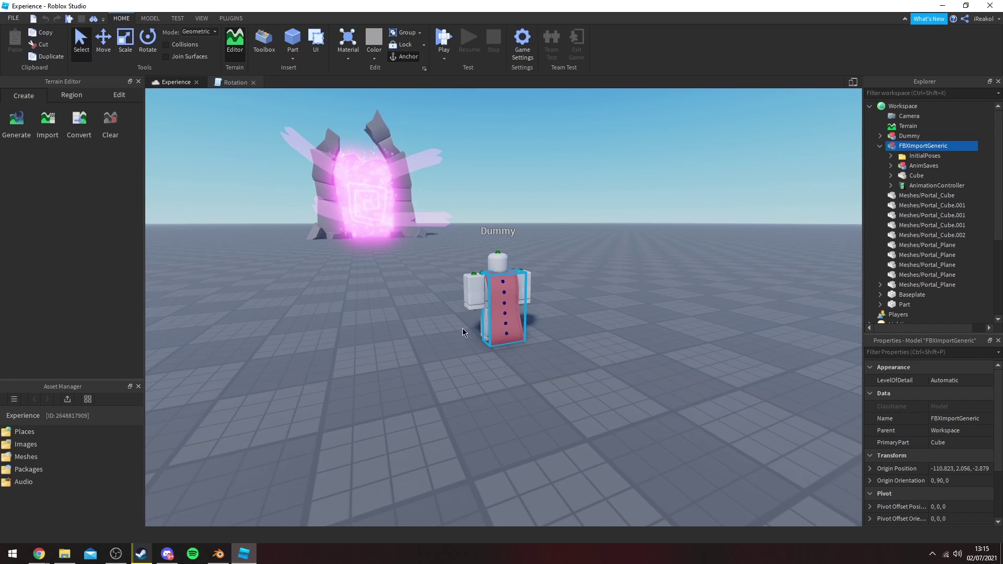
left_click_drag(512, 325, 281, 304)
key("a")
key("ctrl+z")
Select the Dummy and its existing cape together and move both across the baseplate, leaving open space beside them.
left_click(739, 292, "ctrl")
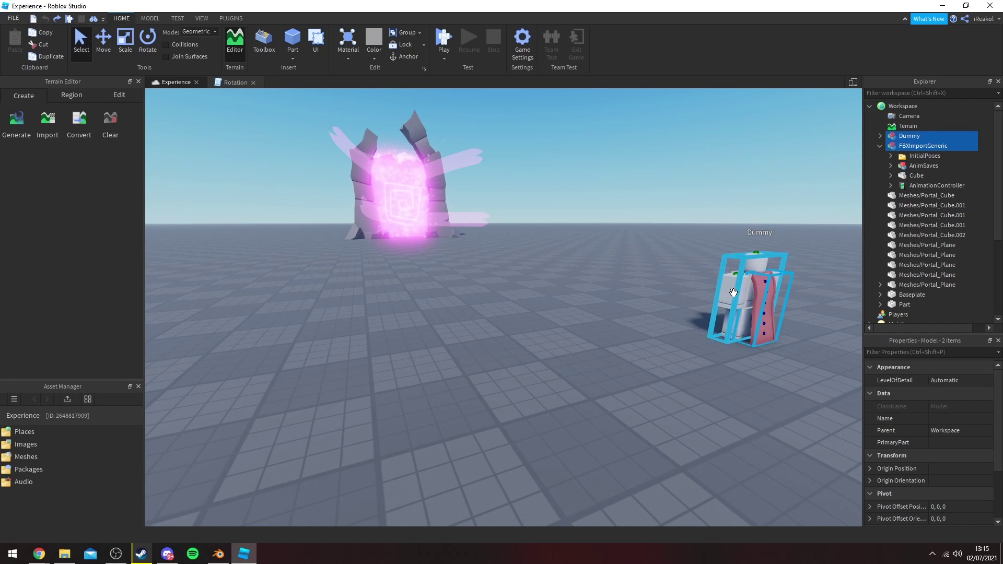
key("s")
left_click_drag(734, 294, 256, 308)
left_click(575, 316)
right_click_drag(347, 300, 321, 285)
Duplicate the Dummy and place the copy in the open area away from the caped one.
left_click(321, 284)
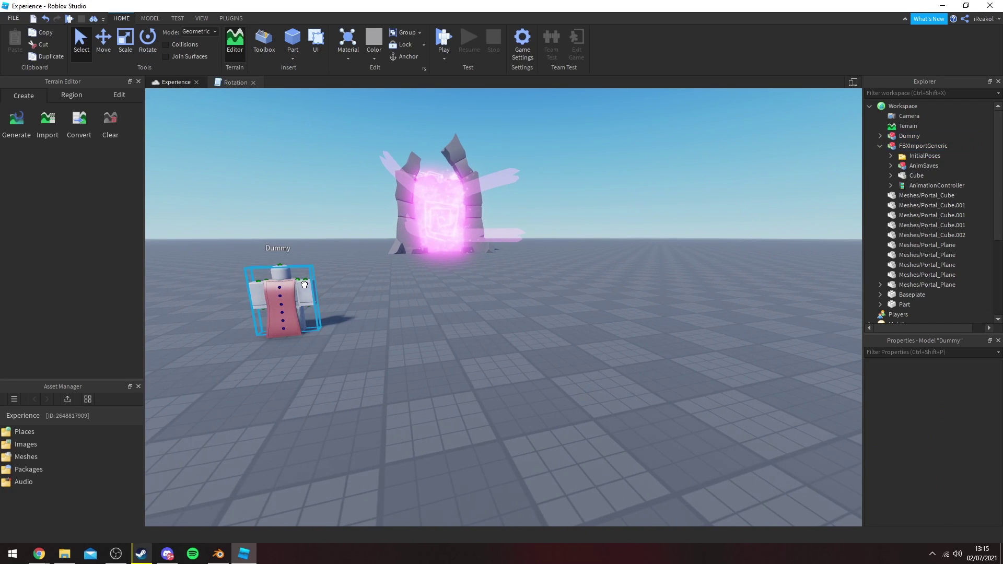
key("ctrl+d")
left_click_drag(295, 240, 698, 287)
left_click(704, 284)
key("d")
right_click_drag(704, 284, 703, 285)
key("w")
key("s")
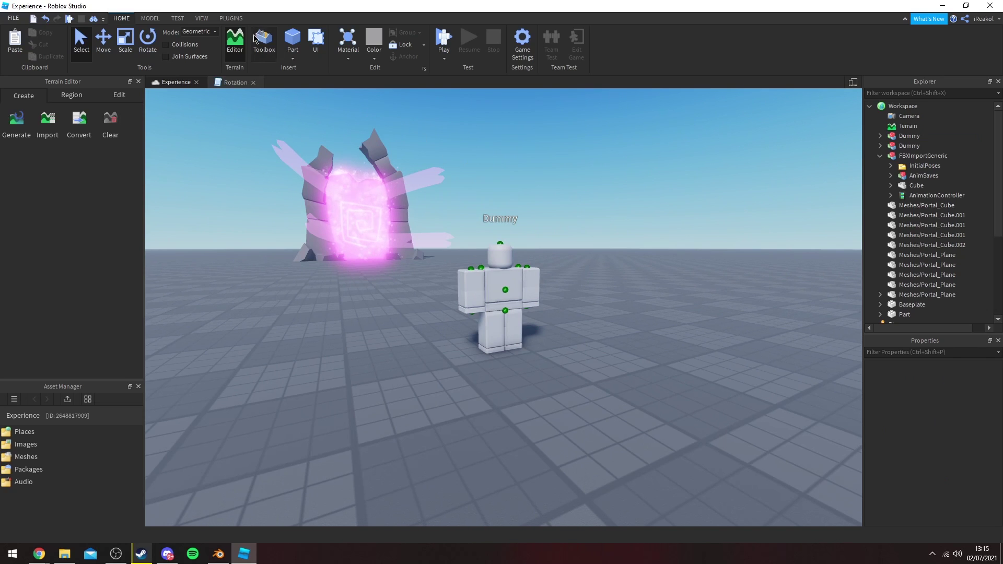
Import the exported cape FBX with the Avatar Importer and bring it closer to the dummies.
left_click(231, 18)
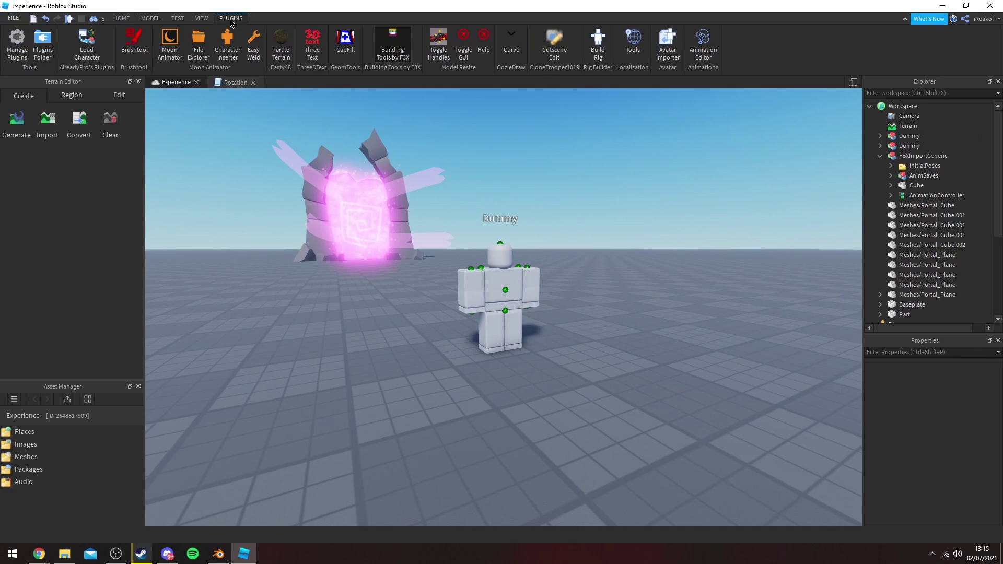
left_click(671, 46)
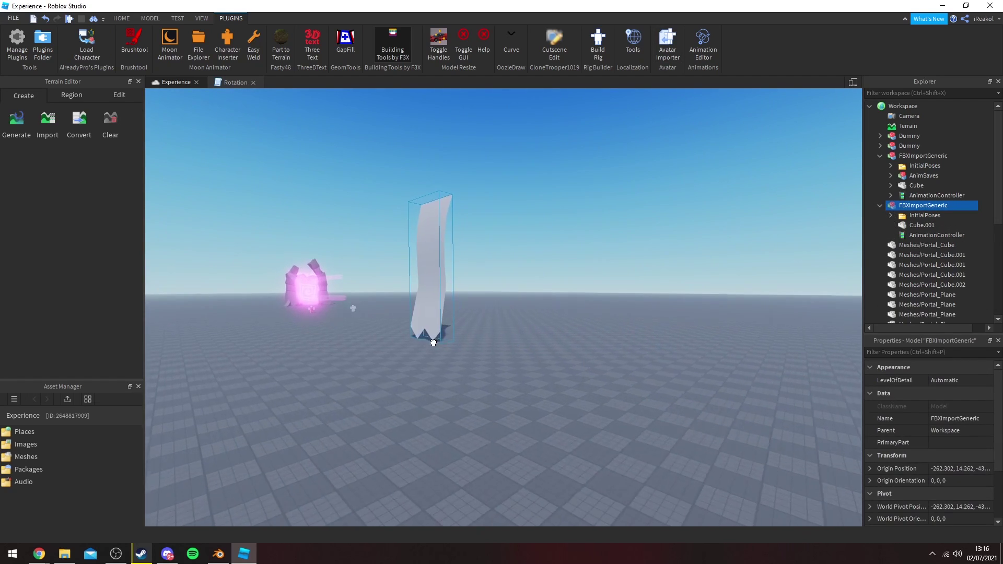
key("f")
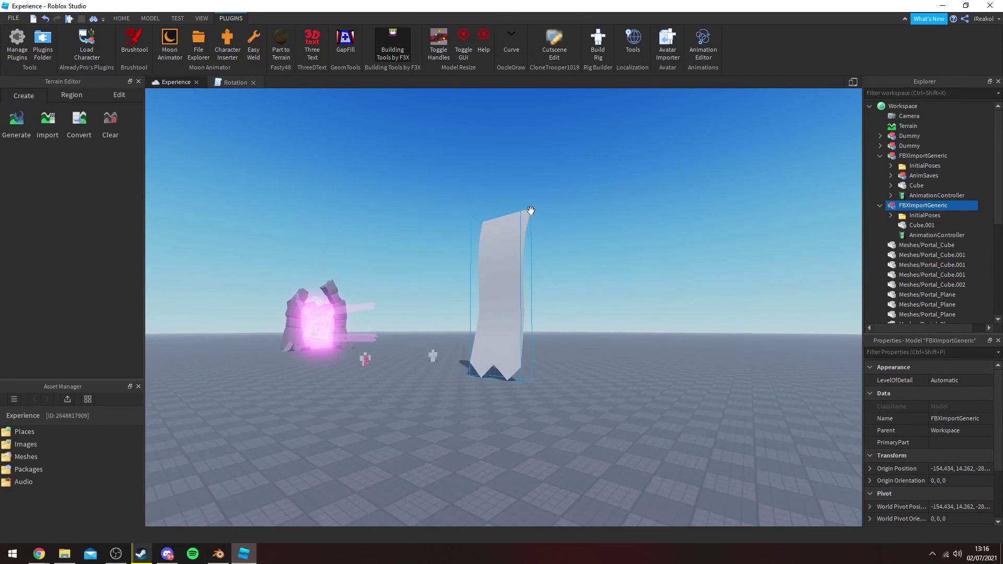
Anchor the imported cape model and insert a new block part near its lower end.
left_click(121, 21)
right_click_drag(499, 117, 499, 157)
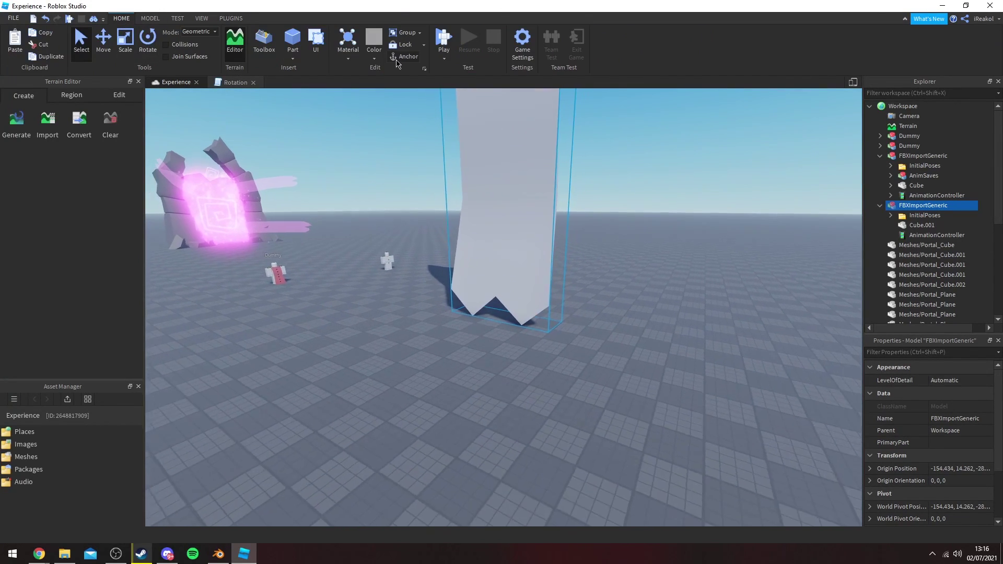
left_click(399, 57)
scroll(486, 127, "down", 1)
left_click(294, 41)
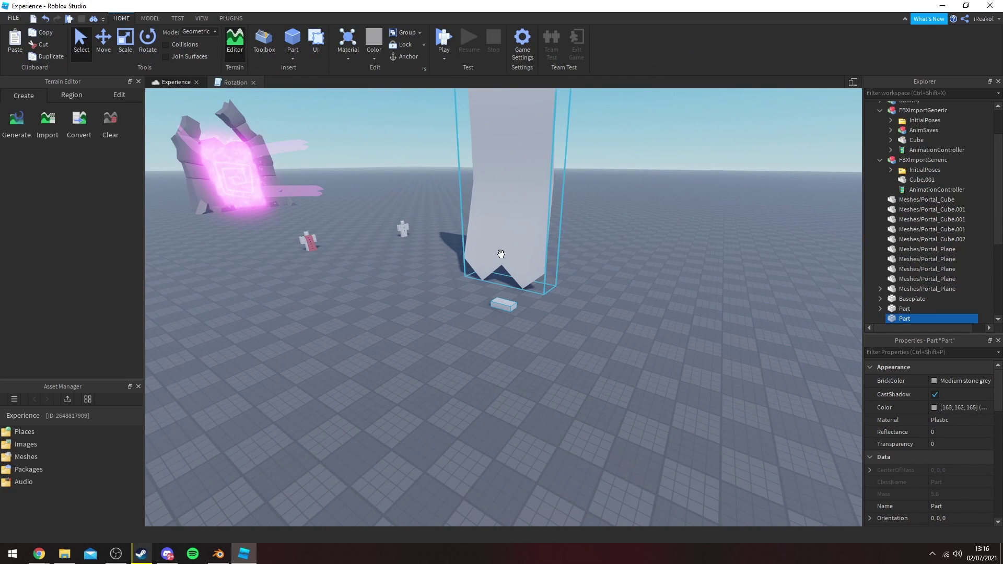
Scale the selected imported cape and block part down together to a fraction of their original size.
key("f")
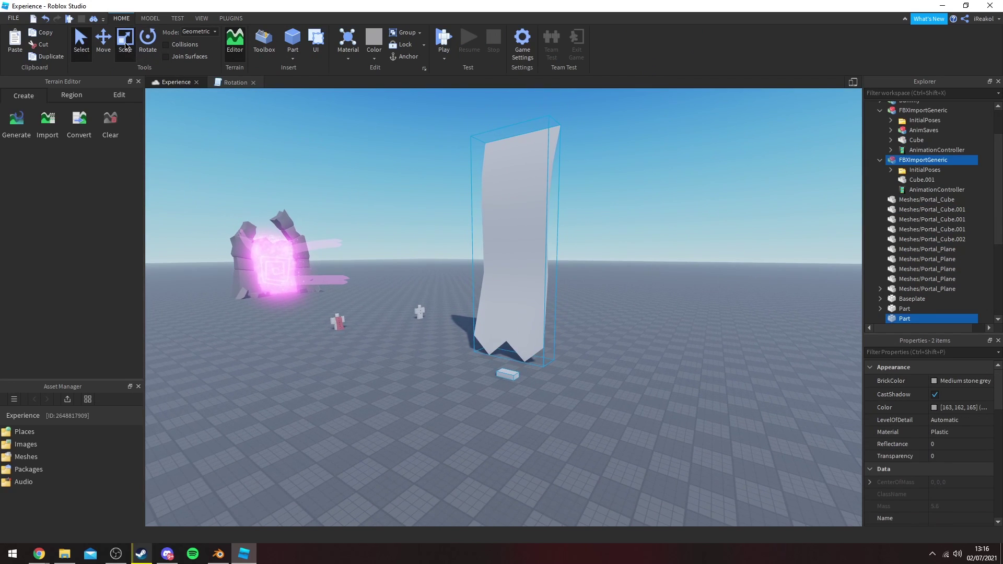
left_click(126, 46)
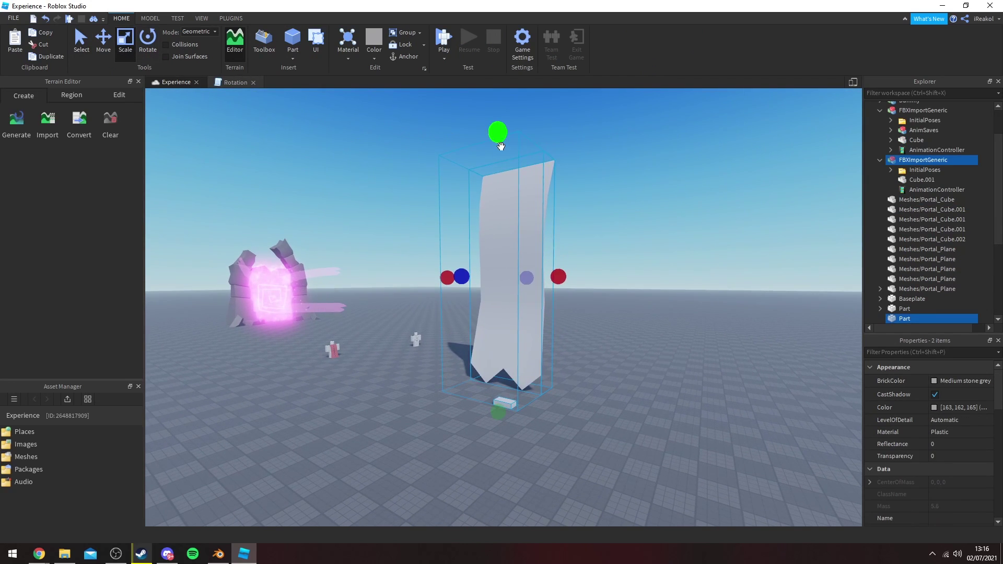
left_click_drag(497, 132, 502, 338)
scroll(503, 338, "up", 10)
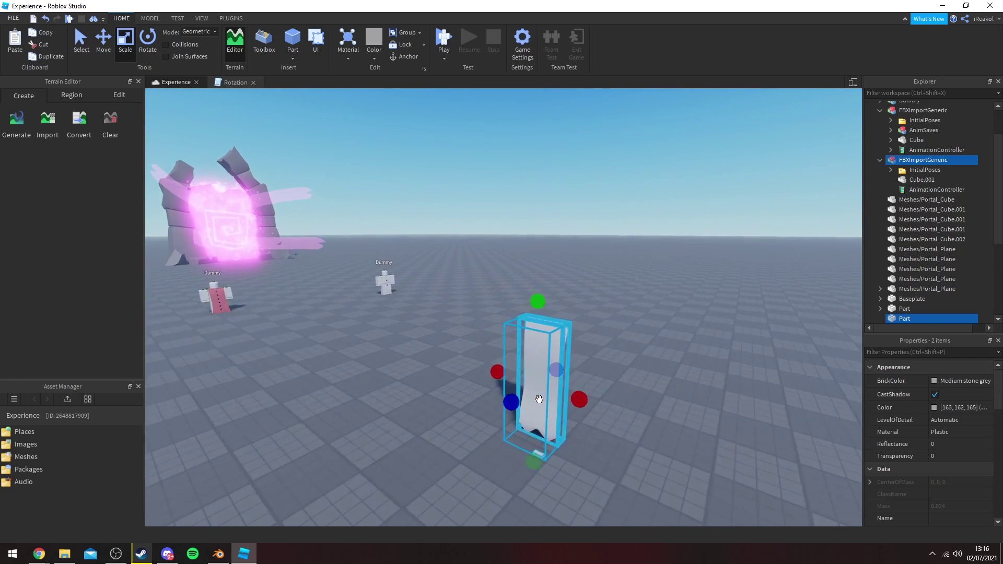
Move the cape and block beside the capeless dummy and scale them down further to roughly the dummy's height.
left_click_drag(464, 286, 421, 262)
right_click_drag(421, 262, 423, 258)
left_click_drag(485, 157, 489, 250)
right_click_drag(489, 249, 490, 246)
scroll(490, 246, "up", 3)
Delete the helper block below the cape and select the imported cape model.
left_click(625, 436)
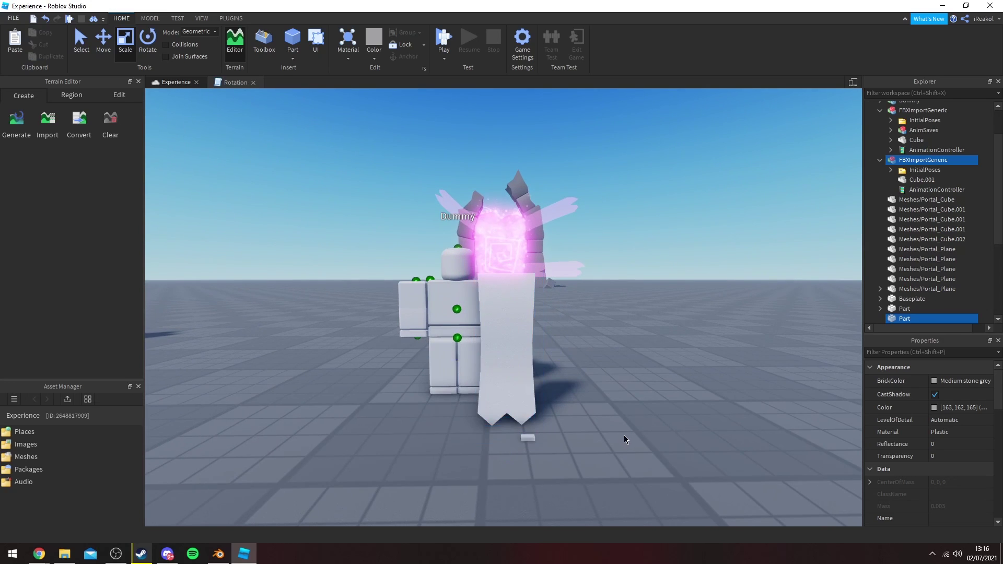
left_click(529, 436)
left_click(531, 394)
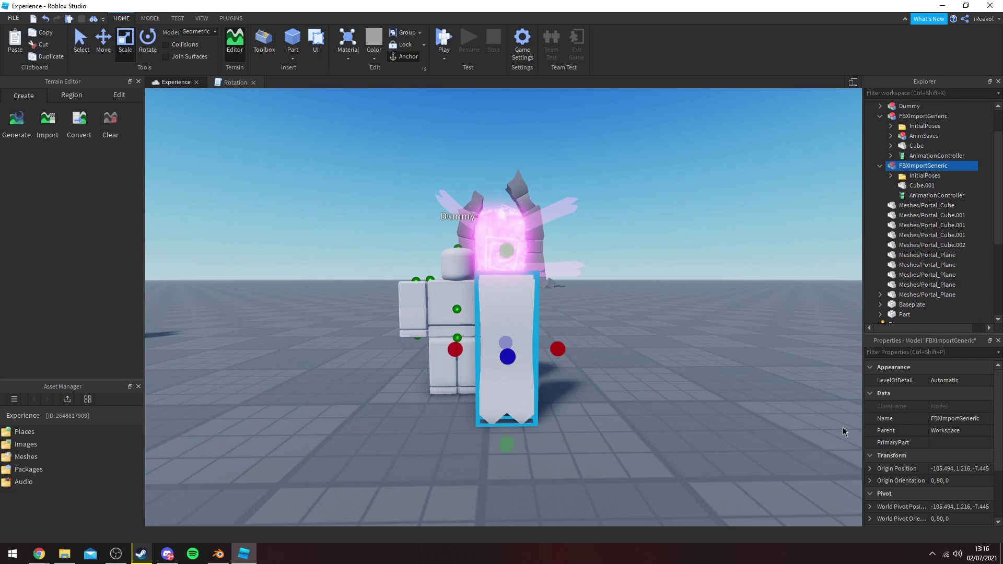
Set the Cube.001 cape mesh's colour to Terra Cotta and give it a smooth material.
left_click(922, 186)
left_click(961, 380)
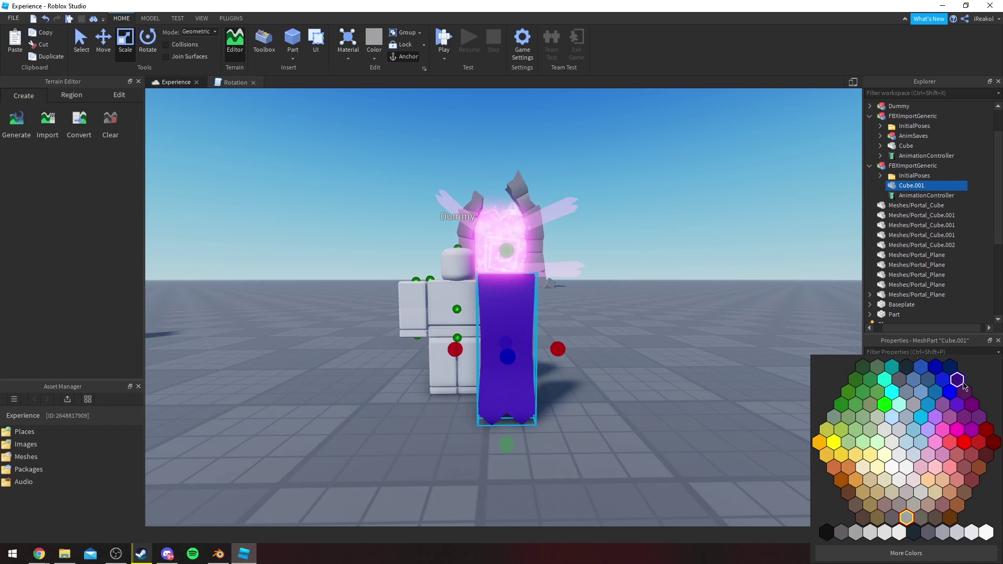
left_click(957, 455)
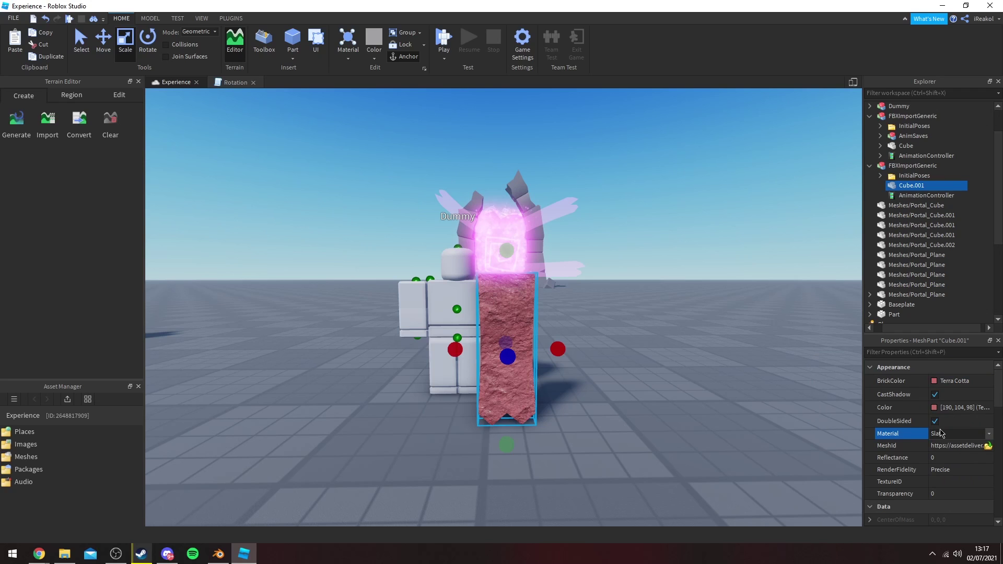
scroll(942, 434, "down", 1)
left_click(597, 337)
Move the new cape sideways onto the dummy's back with Building Tools by F3X.
left_click(516, 327)
key("f")
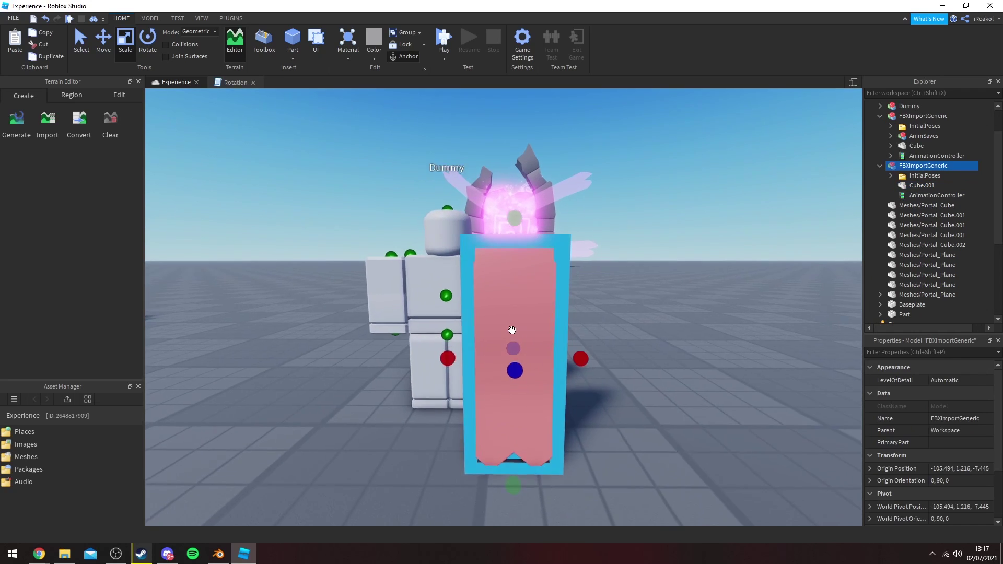
left_click(231, 19)
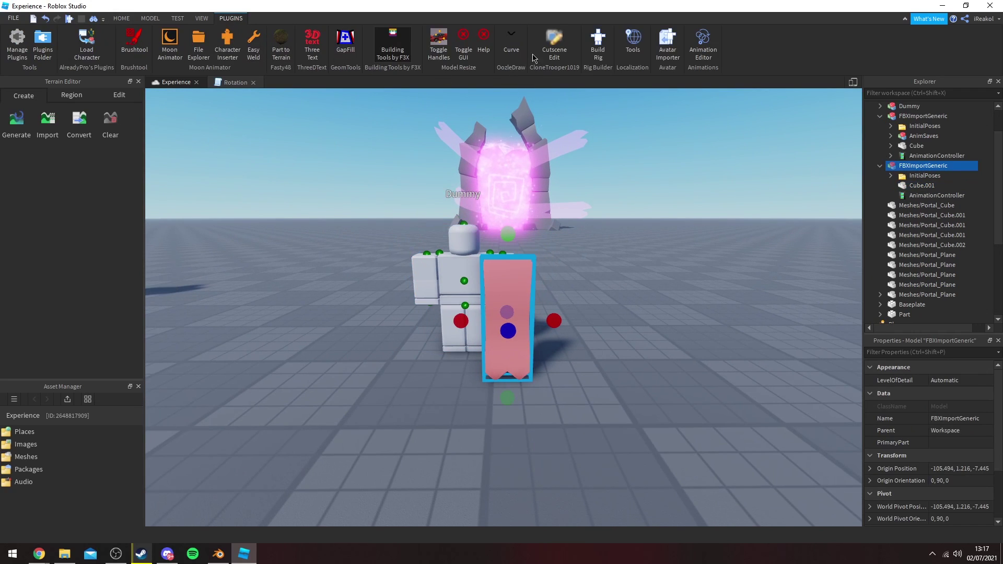
left_click(389, 44)
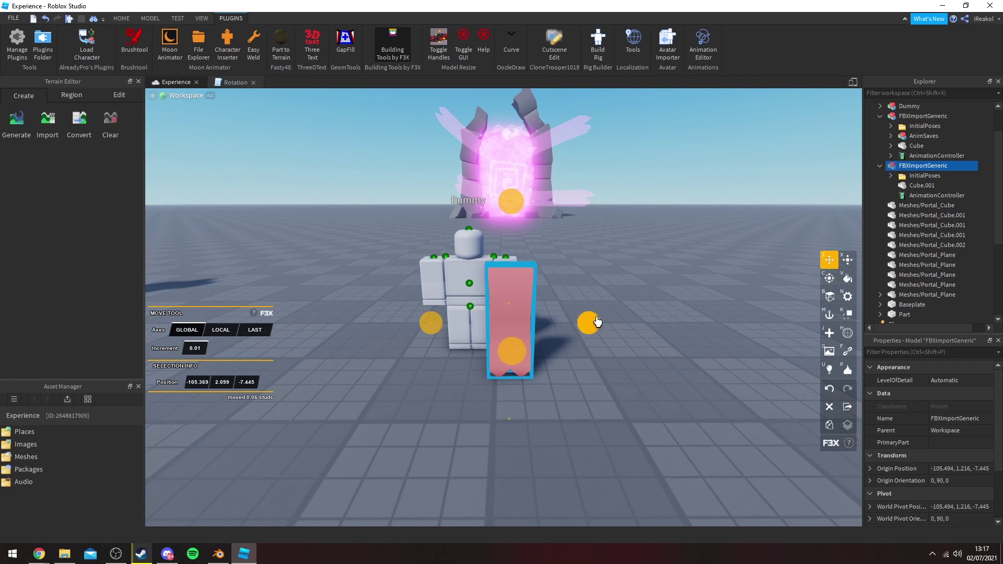
left_click_drag(597, 322, 449, 316)
Resize the cape with the F3X Resize tool to 1.906 × 3.299 × 0.557 so it fits the dummy's back.
key("x")
right_click_drag(449, 317, 421, 313)
left_click_drag(421, 314, 411, 316)
left_click_drag(522, 423, 524, 398)
right_click_drag(524, 398, 517, 210)
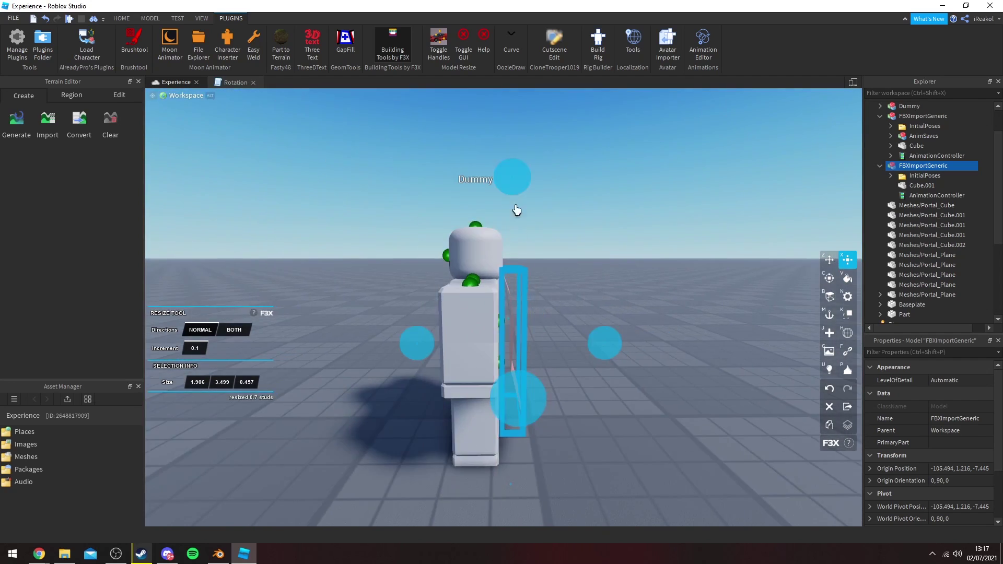
right_click_drag(409, 353, 575, 293)
left_click(645, 269)
Examine the cape's fit on the dummy from behind and at an angle, checking its position against the torso.
scroll(575, 293, "down", 3)
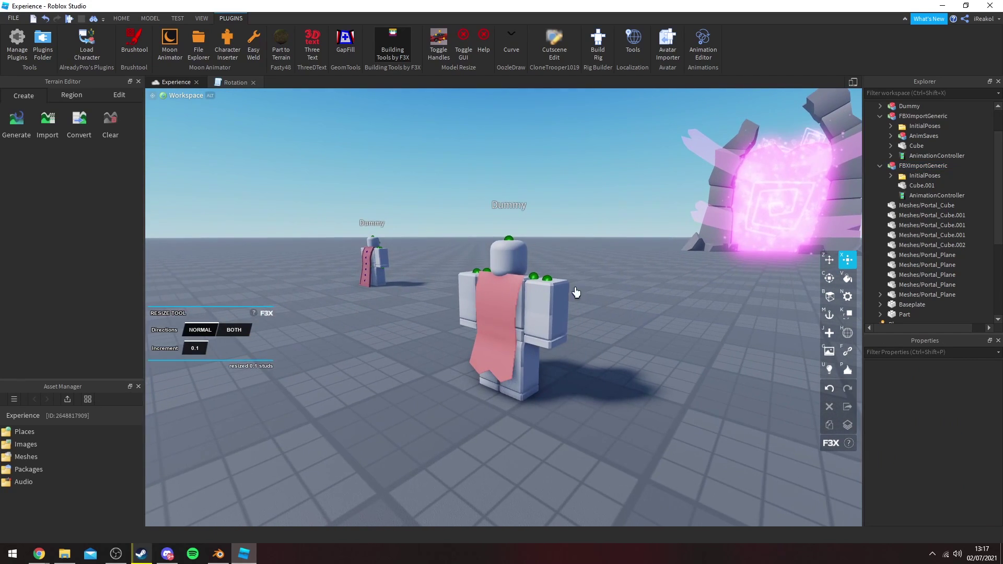
scroll(537, 292, "up", 3)
left_click(536, 292)
scroll(511, 191, "down", 2)
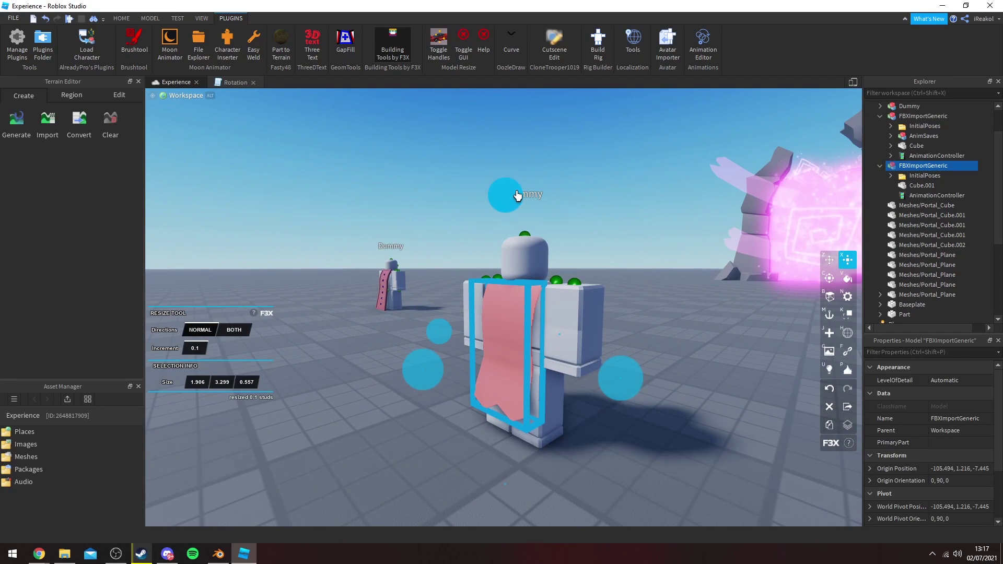
scroll(558, 188, "up", 2)
right_click_drag(558, 188, 531, 224)
scroll(517, 291, "down", 3)
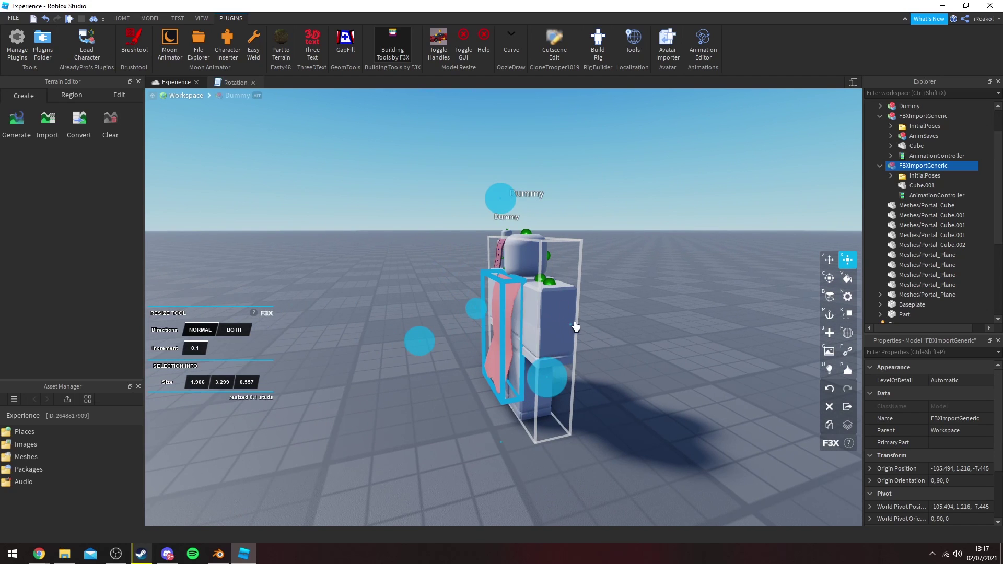
left_click(620, 306)
key("a")
right_click_drag(621, 306, 620, 306)
scroll(621, 307, "up", 3)
scroll(622, 306, "down", 4)
scroll(622, 307, "up", 4)
left_click(496, 334)
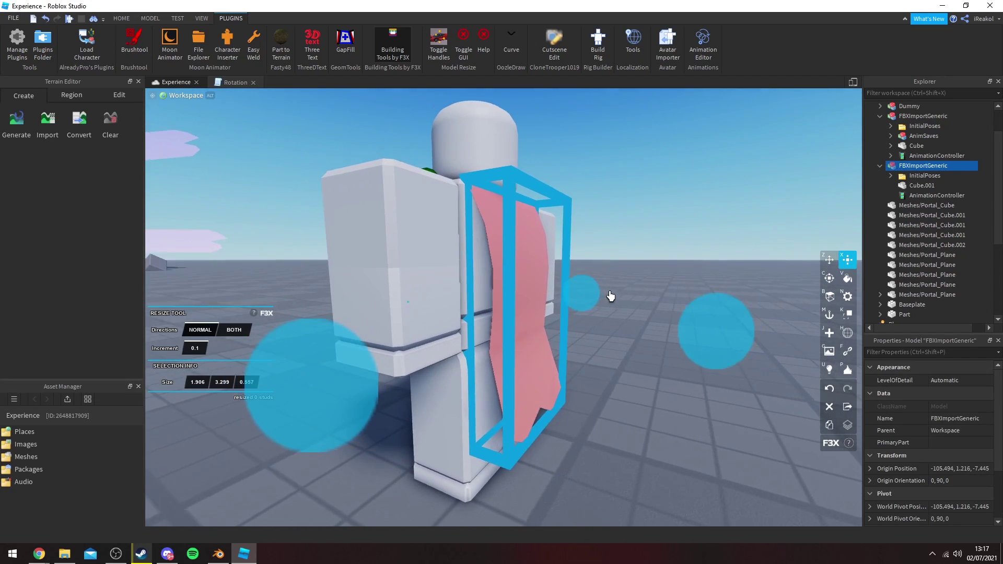
scroll(587, 291, "up", 4)
key("a")
right_click_drag(776, 226, 776, 225)
scroll(776, 226, "down", 1)
scroll(776, 225, "up", 1)
key("d")
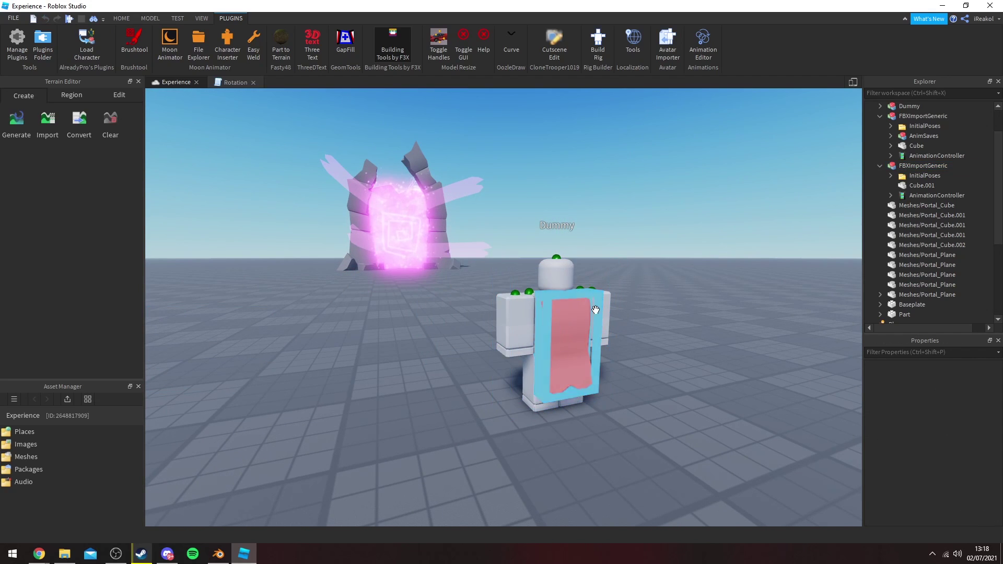
Inspect the gap between the new cape and the dummy's back in side and rear views.
scroll(601, 314, "up", 3)
key("w")
right_click_drag(602, 310, 602, 309)
key("a")
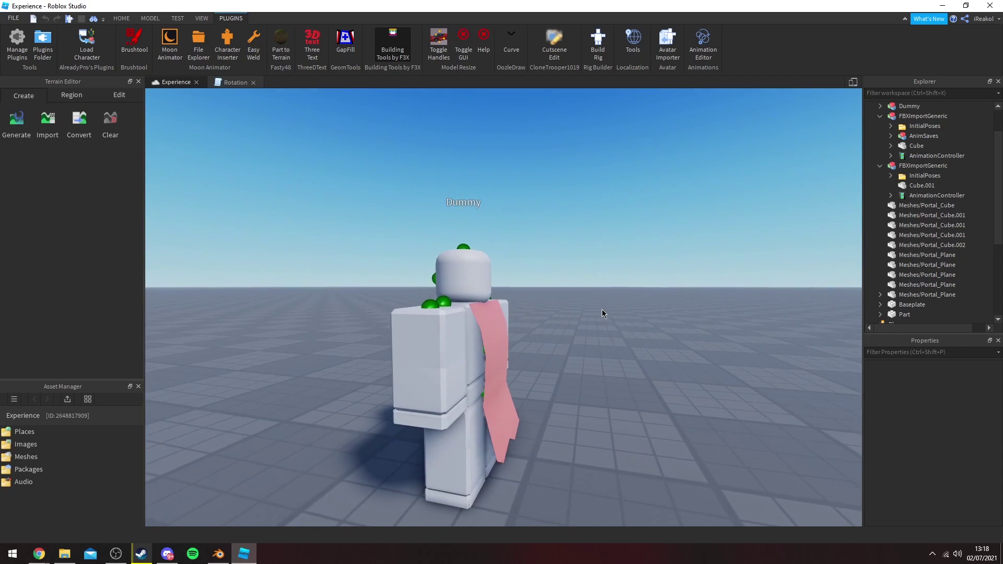
key("a")
scroll(506, 286, "up", 3)
right_click_drag(507, 287, 506, 287)
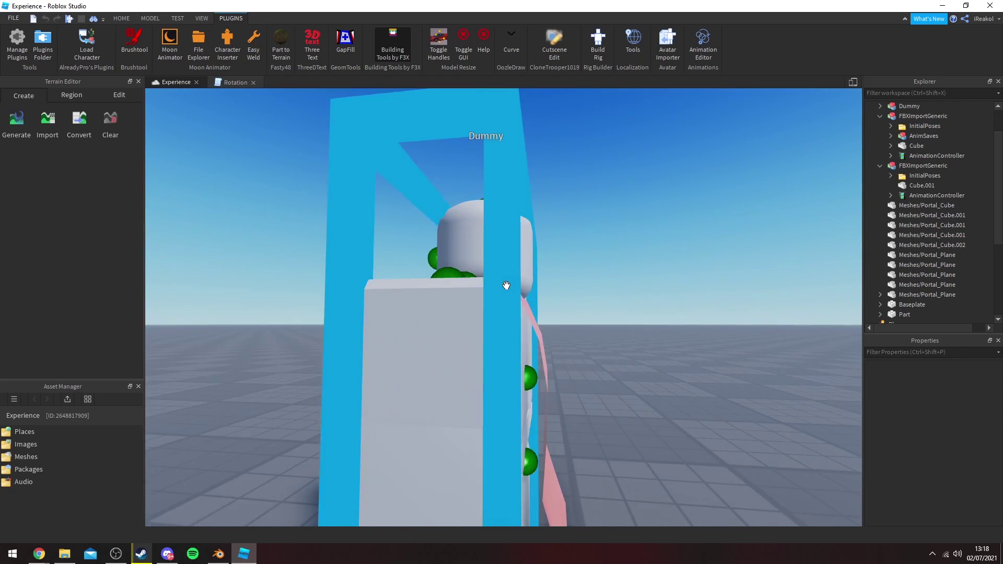
scroll(506, 287, "down", 3)
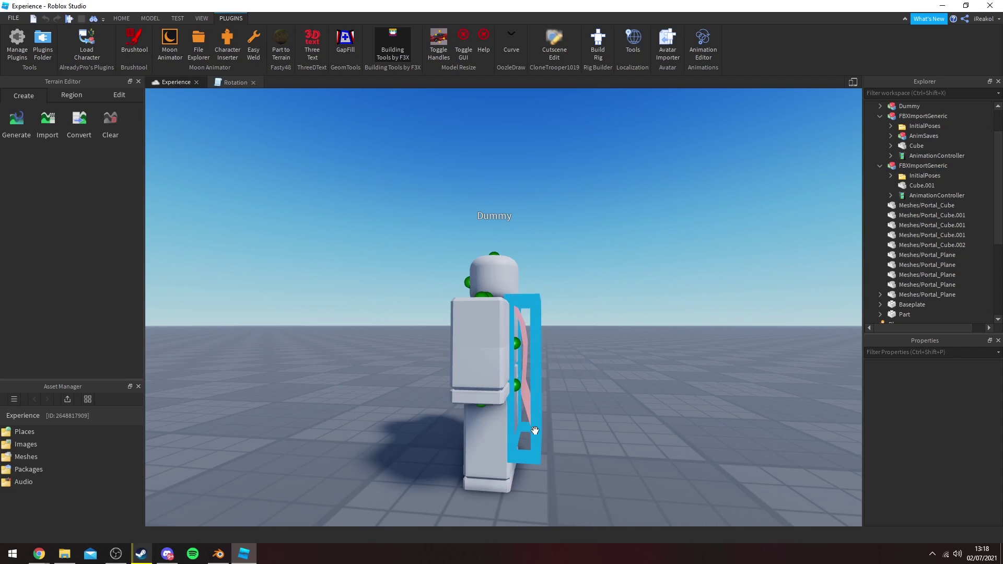
key("a")
key("d")
right_click_drag(525, 301, 543, 291)
scroll(520, 298, "down", 3)
key("a")
scroll(532, 293, "up", 3)
scroll(543, 290, "down", 10)
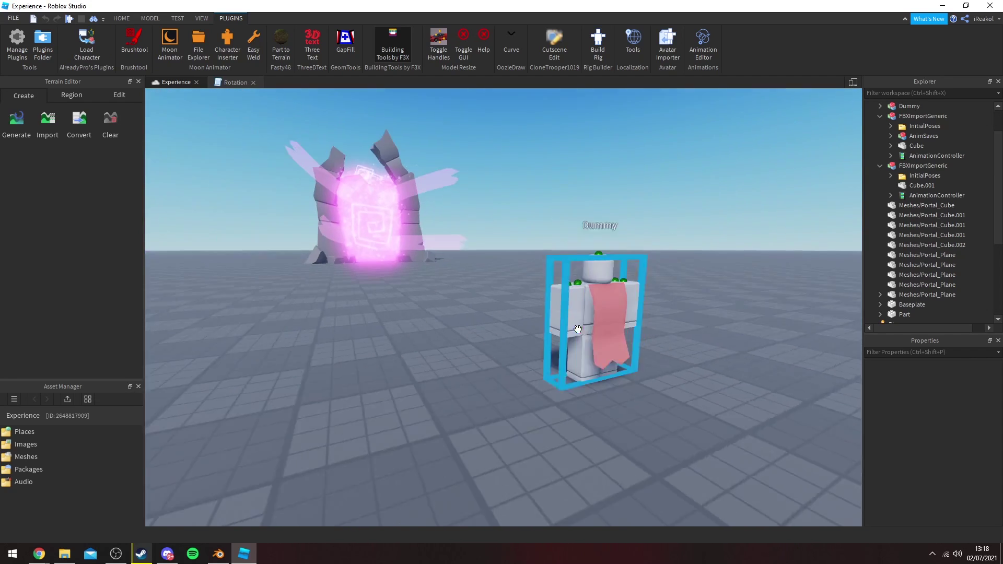
Open the Animation Editor for the older boned cape on the other dummy.
key("a")
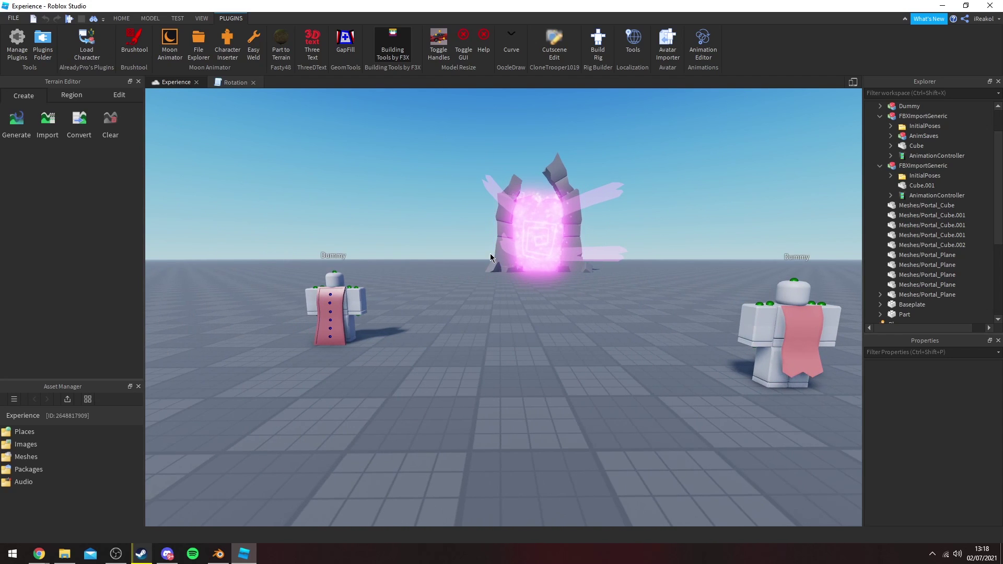
right_click_drag(495, 255, 506, 269)
key("a")
key("w")
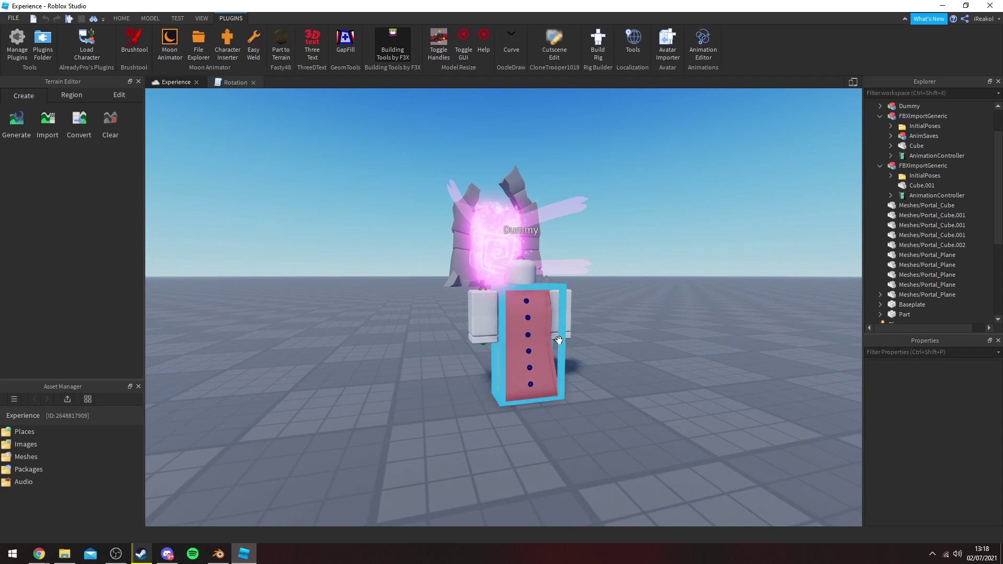
key("w")
right_click_drag(634, 315, 635, 314)
scroll(634, 315, "down", 5)
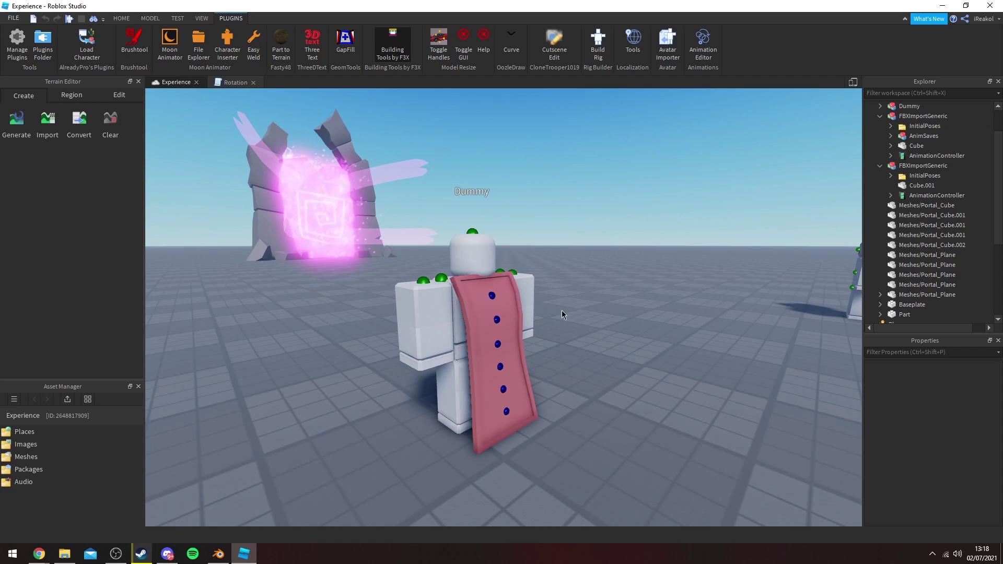
left_click(506, 330)
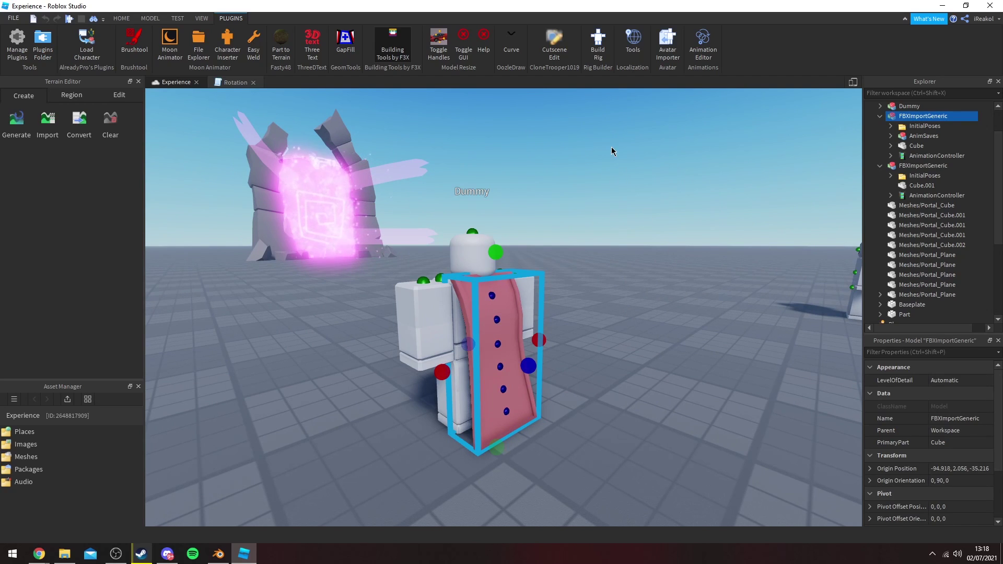
key("f")
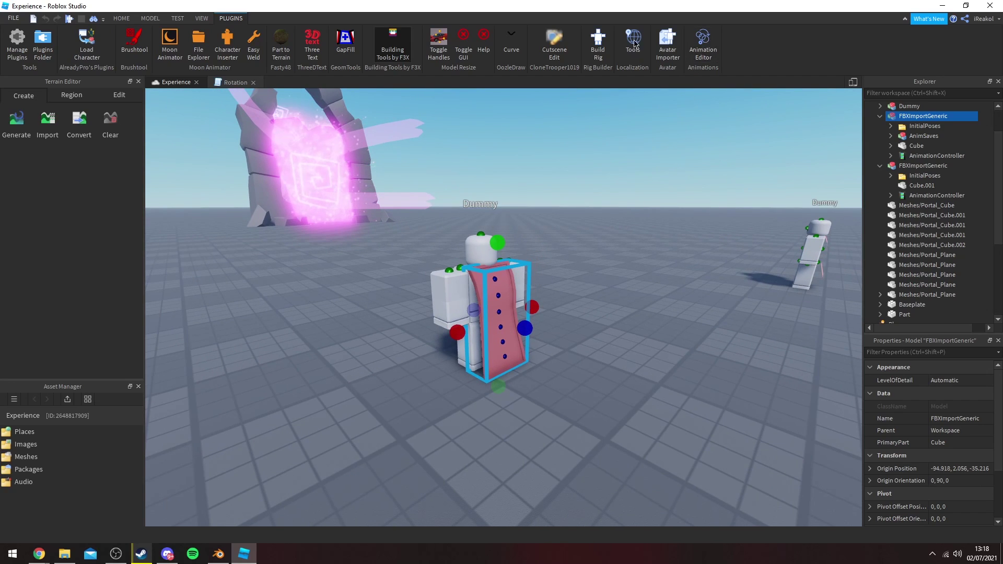
left_click(699, 42)
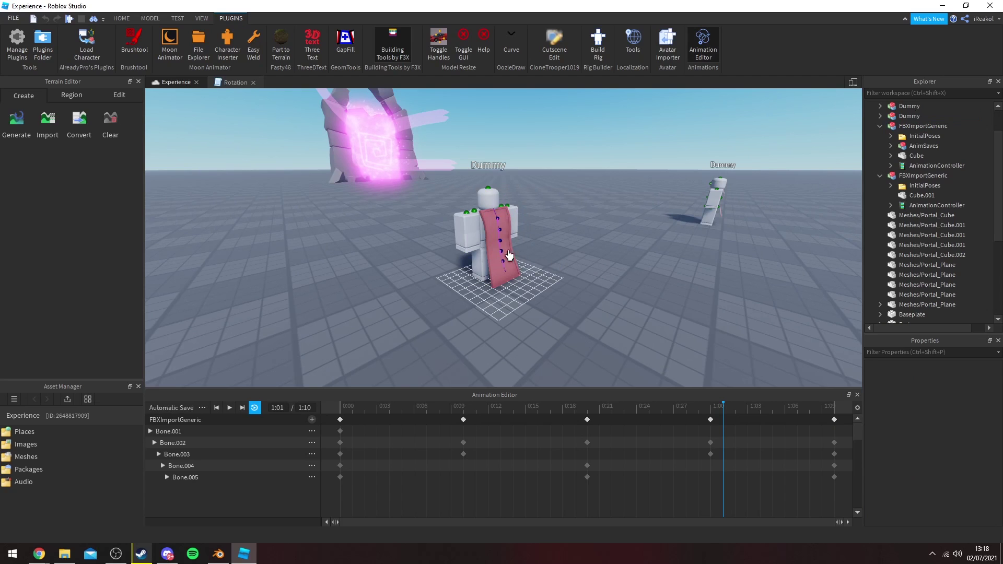
scroll(511, 248, "up", 4)
scroll(381, 348, "down", 2)
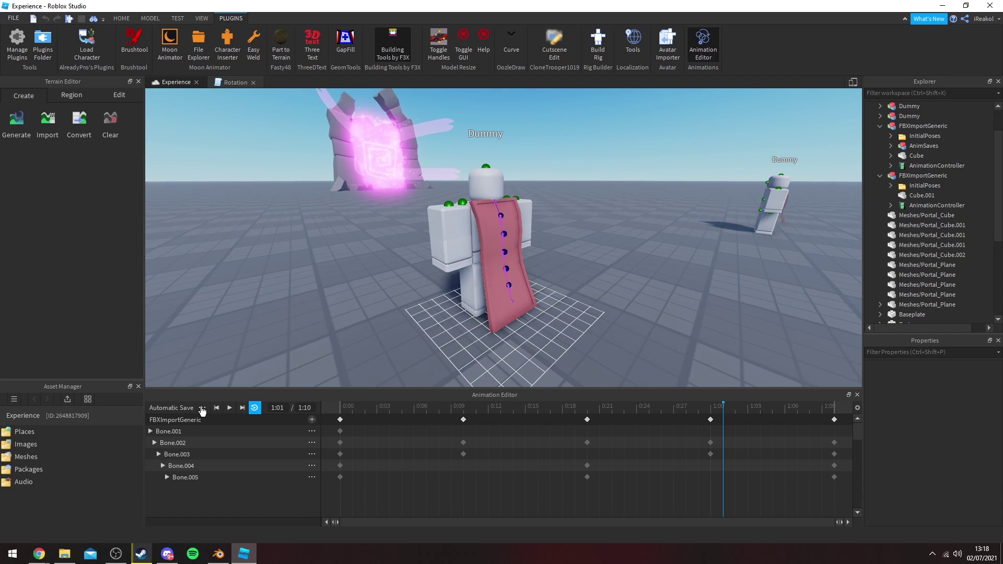
Create a new animation named duawioda and add tracks for all of the cape's bones.
left_click(202, 409)
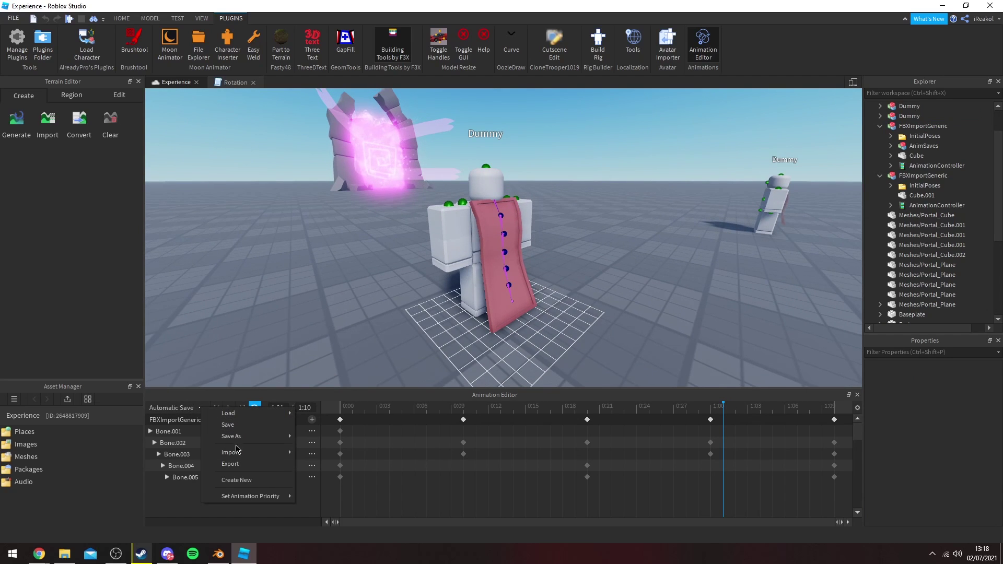
left_click(238, 480)
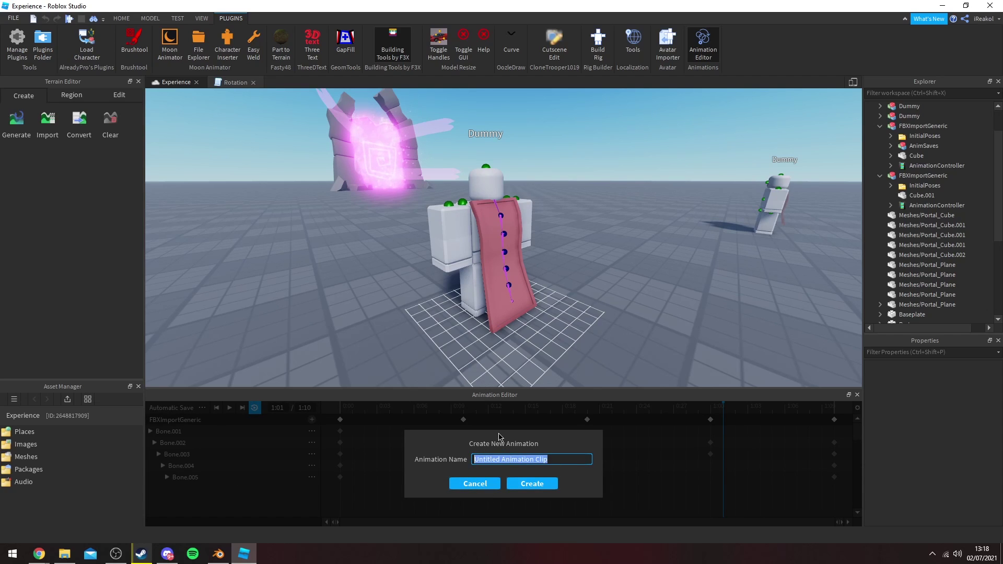
left_click(540, 484)
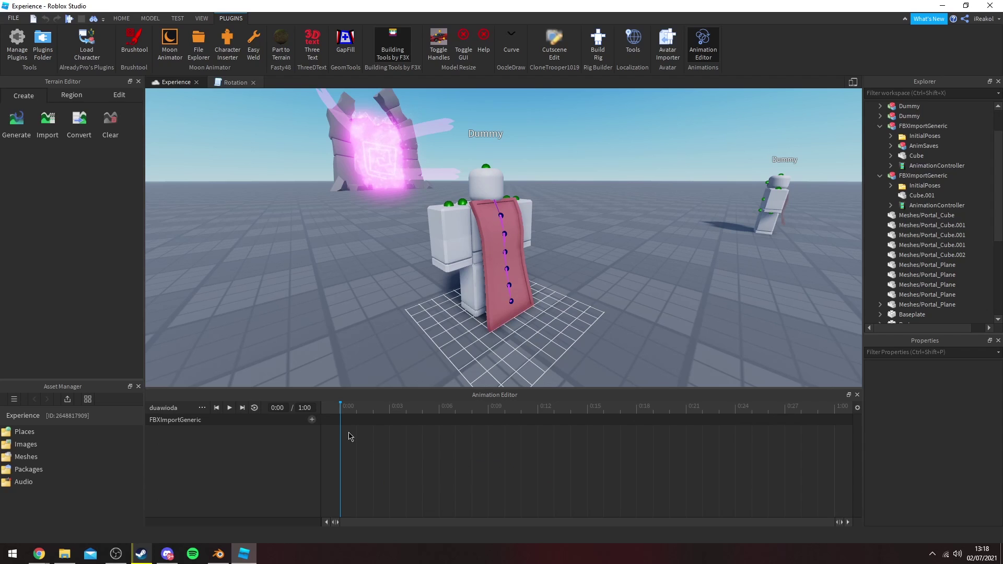
left_click(312, 421)
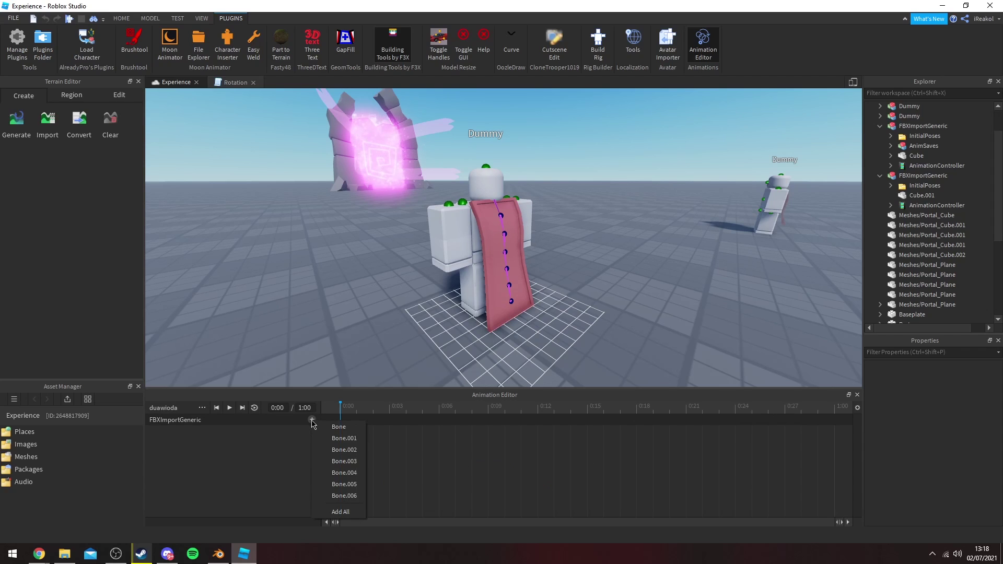
left_click(334, 513)
Rotate Bone.006 at the cape's lower end to key its pose at 0:00.
key("a")
right_click_drag(414, 331, 415, 331)
key("w")
key("s")
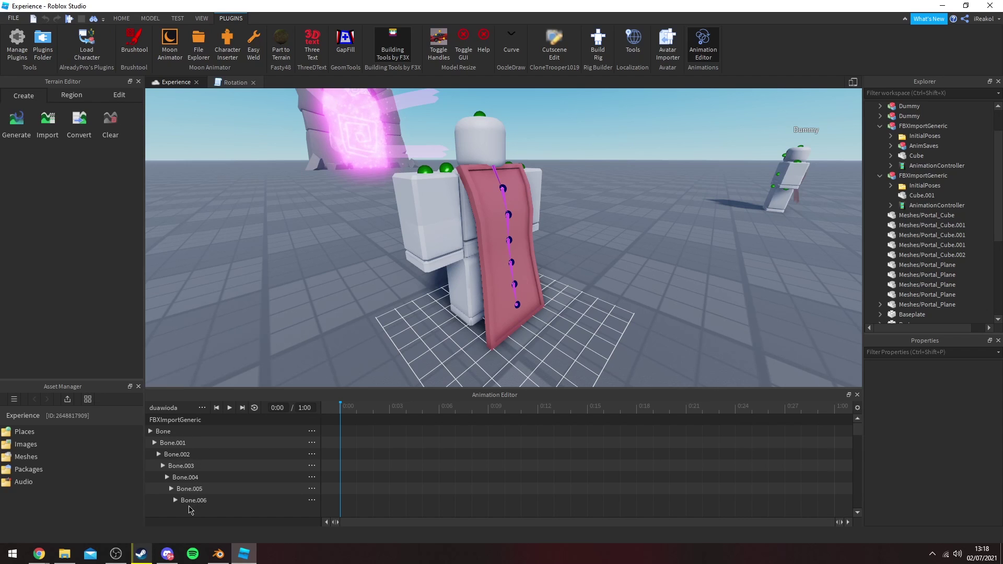
scroll(507, 283, "up", 3)
right_click_drag(506, 283, 507, 284)
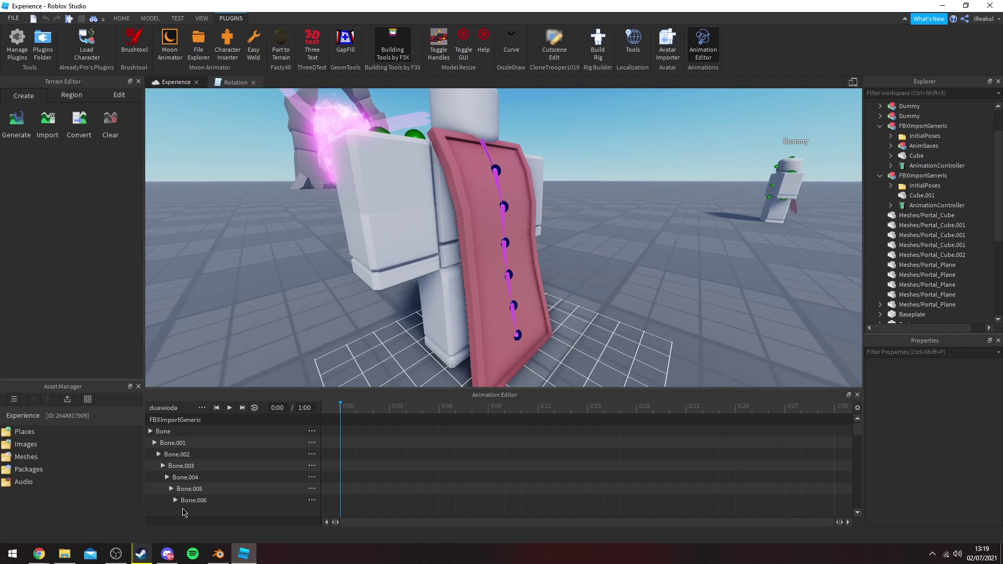
left_click(214, 503)
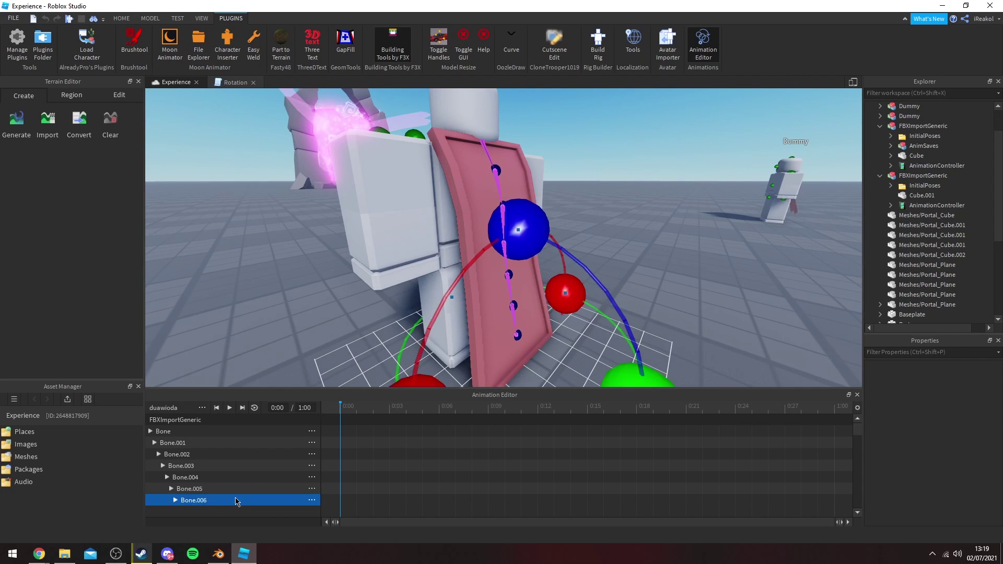
scroll(507, 287, "down", 3)
right_click_drag(506, 287, 507, 286)
left_click_drag(499, 231, 519, 277)
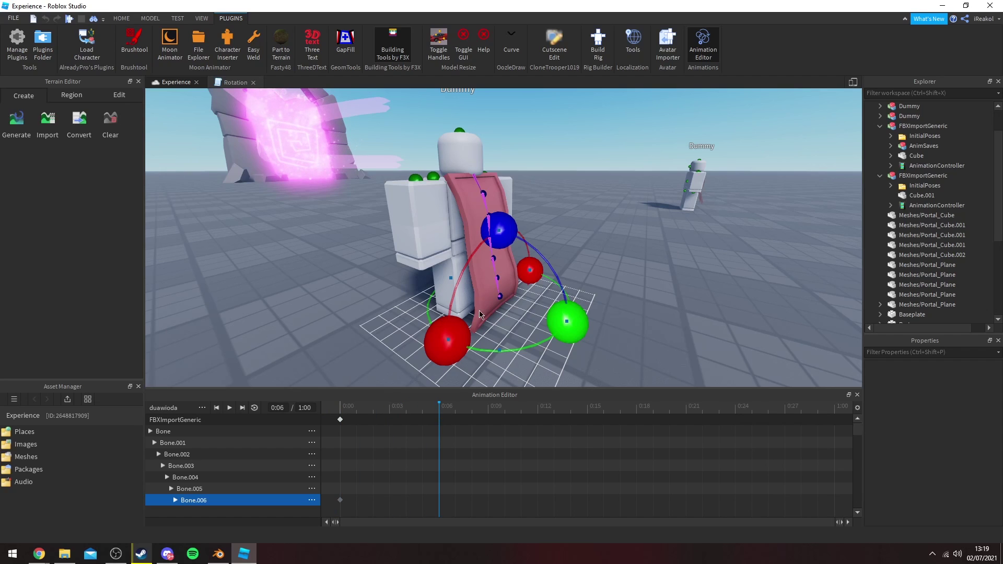
Rotate Bone.006 to key its pose at 0:06, and rotate Bone.004 to key its pose at 0:00.
left_click_drag(498, 231, 430, 237)
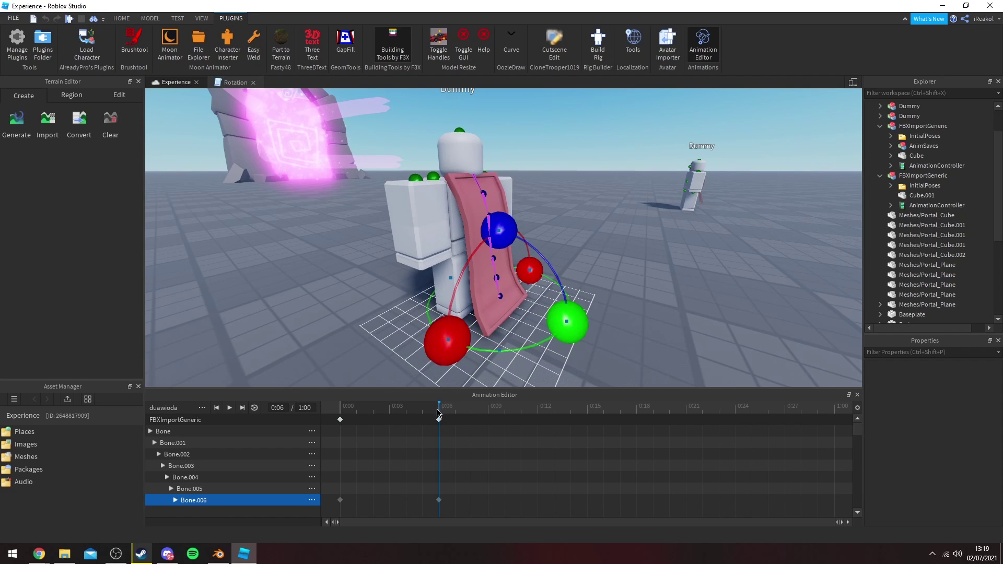
left_click_drag(438, 413, 340, 414)
left_click(190, 478)
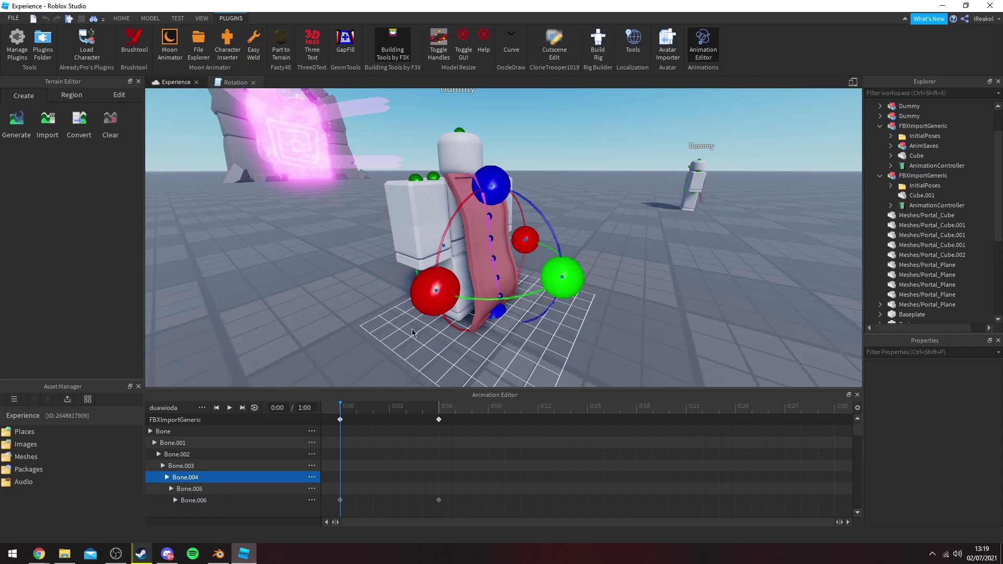
left_click_drag(533, 206, 523, 198)
Rotate Bone.006 at the cape's lower end to key further poses at 0:10 and 0:14.
left_click_drag(355, 411, 477, 440)
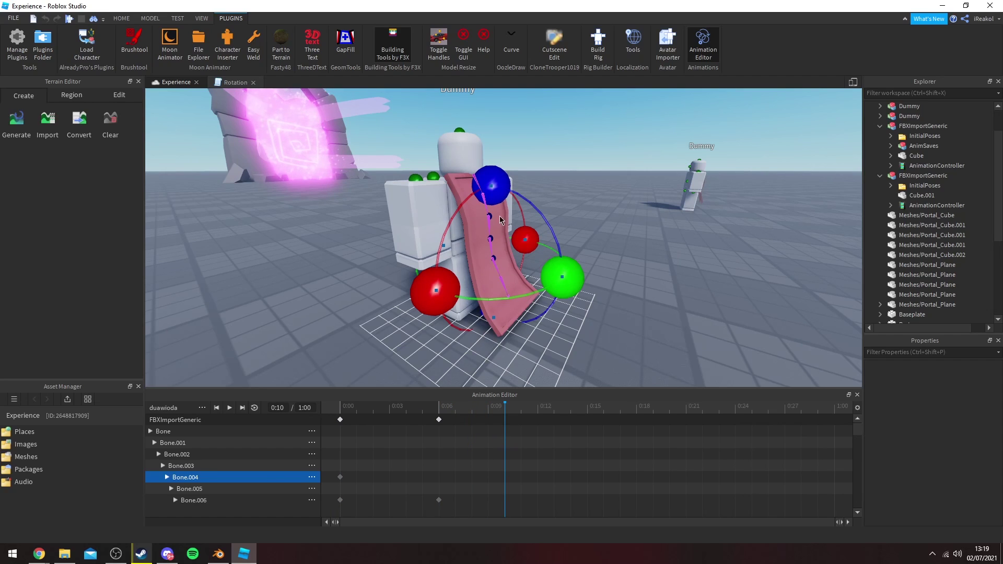
left_click(206, 492)
left_click(208, 501)
left_click_drag(511, 229, 535, 304)
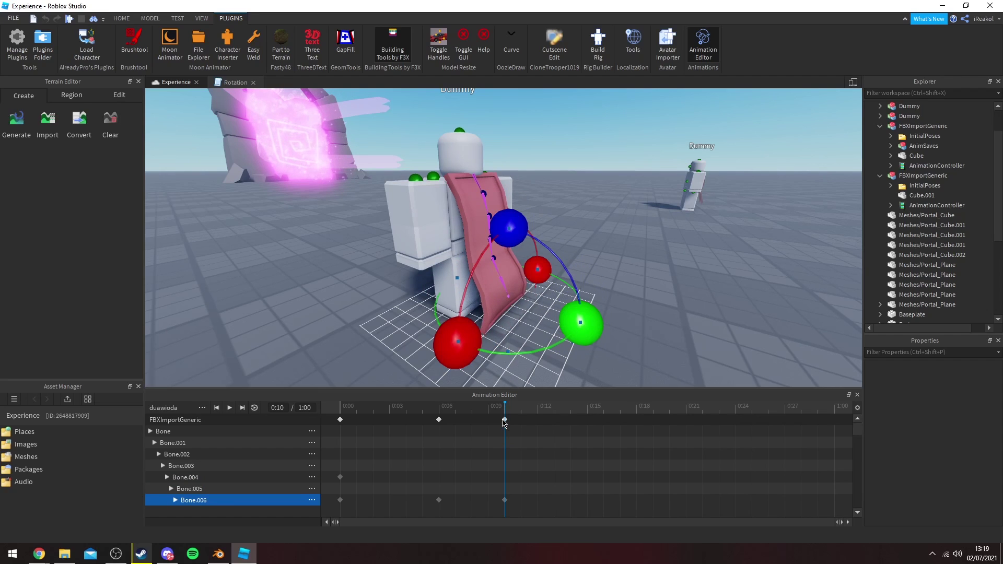
mouse_move(504, 423)
left_mouse_down()
mouse_move(387, 423)
mouse_move(521, 424)
left_mouse_up()
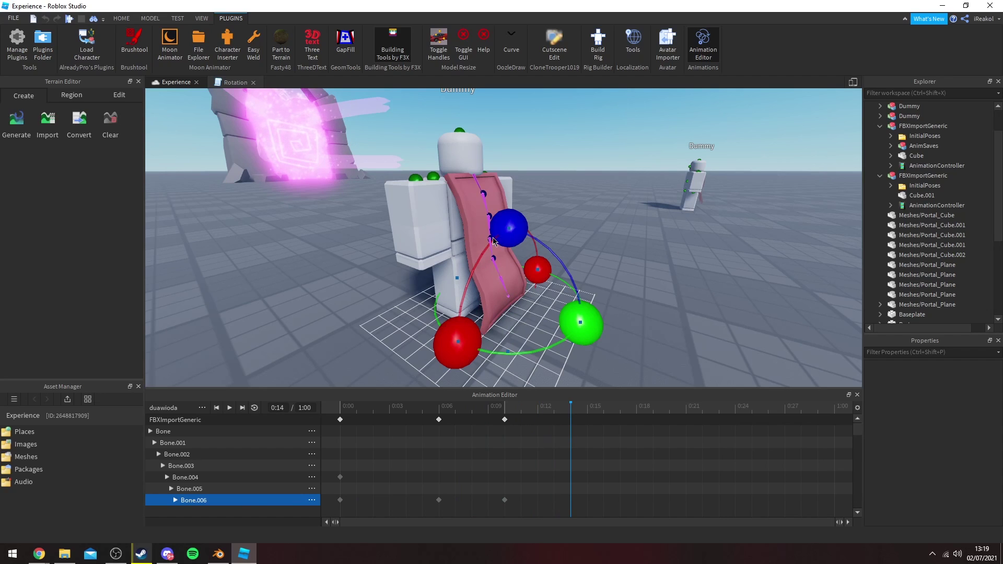
left_click_drag(493, 241, 571, 343)
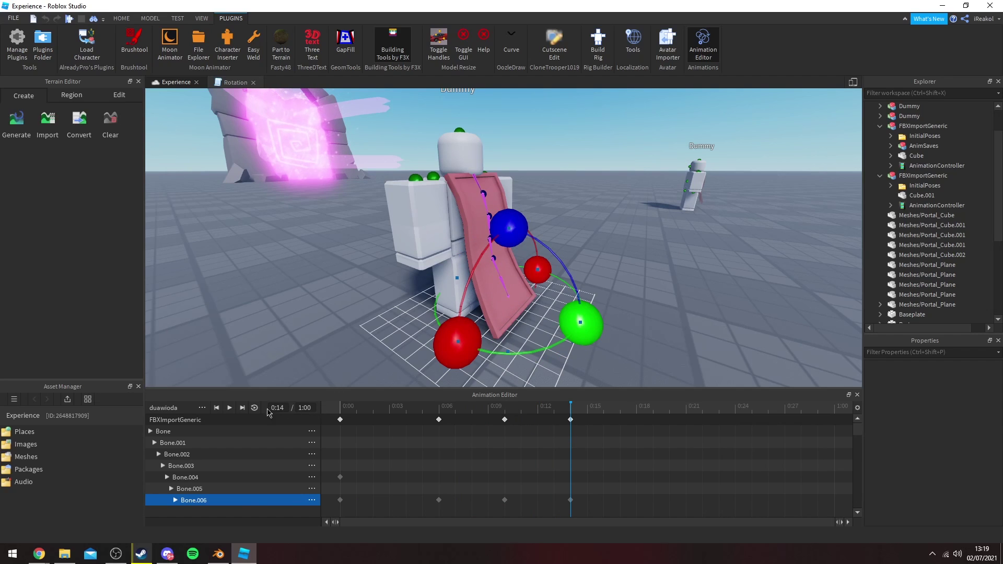
Stretch all keyframes so the last one falls at 1:00, and move Bone.006's second keyframe to 0:12.
scroll(610, 259, "down", 4)
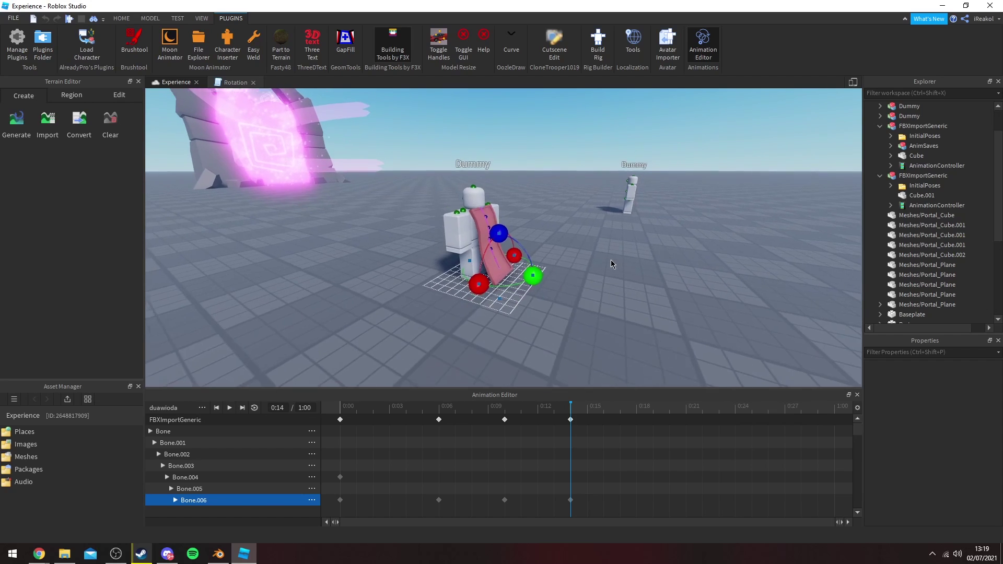
right_click_drag(610, 259, 569, 236)
scroll(570, 236, "up", 3)
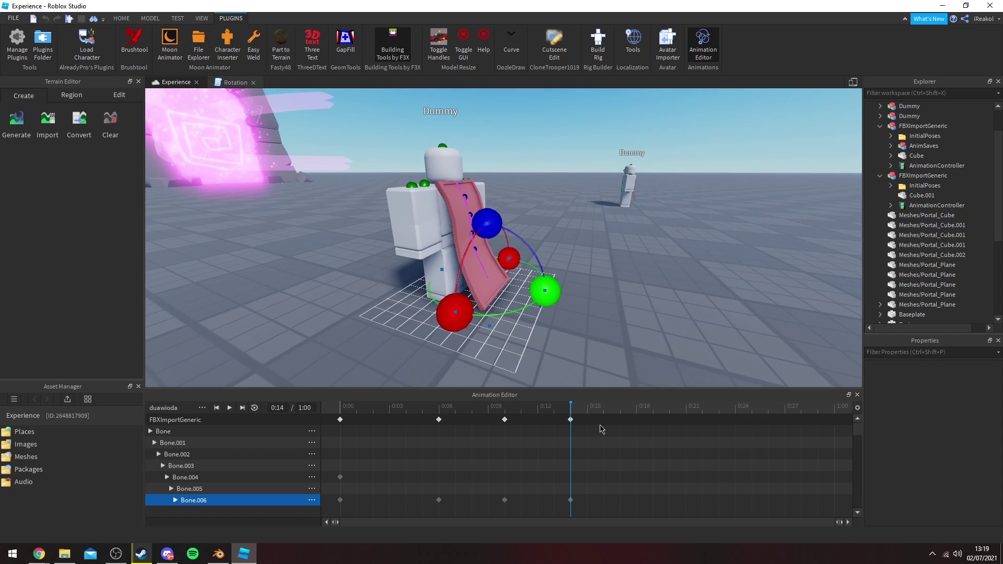
left_click_drag(629, 514, 324, 410)
left_click_drag(577, 489, 832, 487)
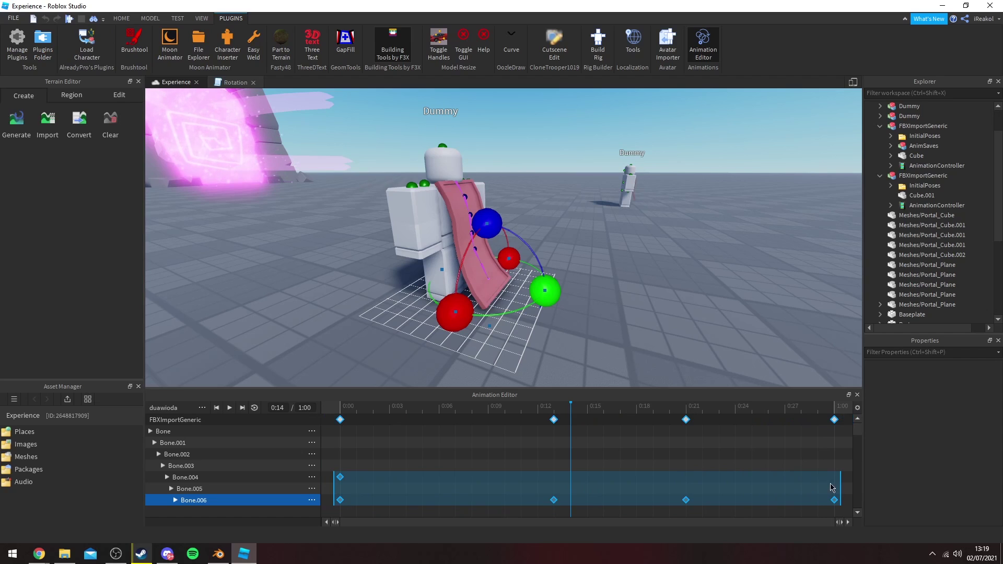
left_click(650, 317)
scroll(593, 322, "down", 3)
left_click(593, 517)
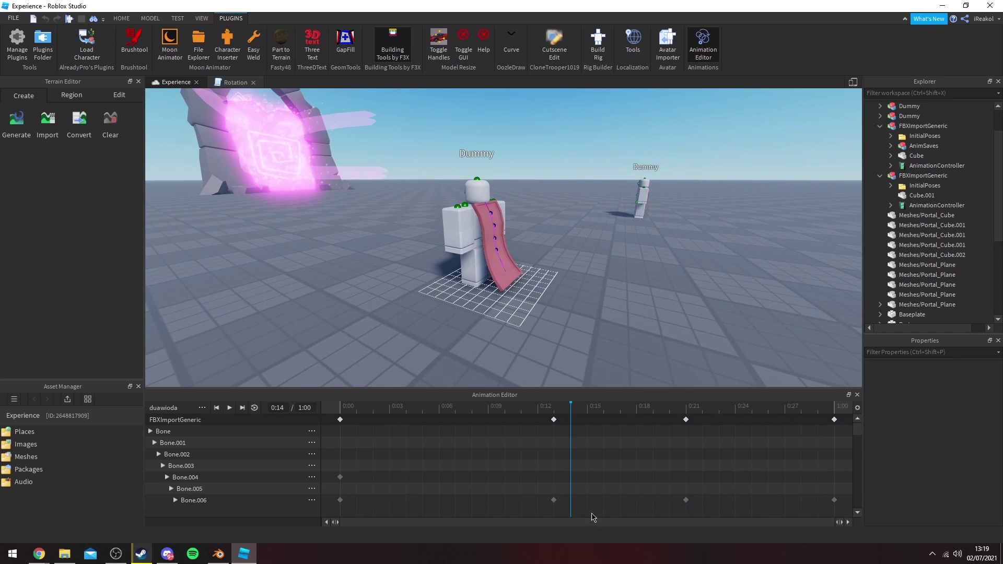
left_click_drag(590, 513, 535, 413)
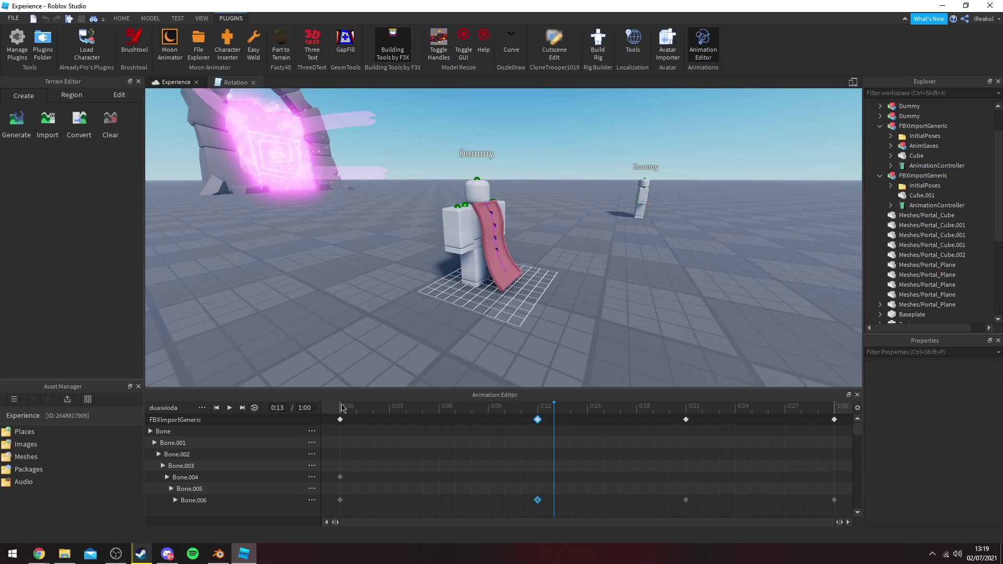
Turn on looping and play the animation from 0:00 to examine the cape's motion from several angles.
left_click_drag(556, 414, 382, 410)
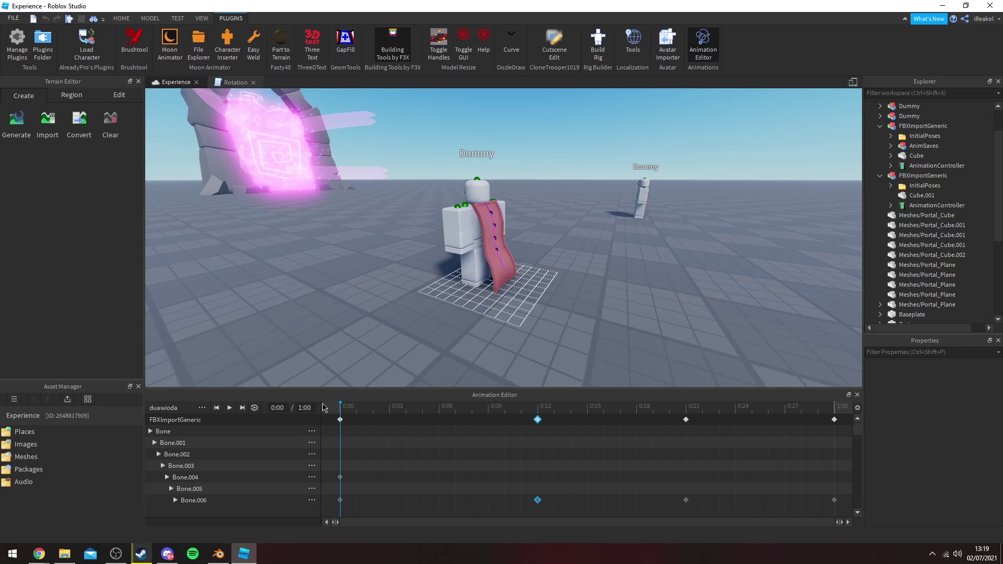
scroll(543, 241, "up", 3)
right_click_drag(419, 339, 527, 197)
scroll(529, 209, "down", 1)
scroll(529, 209, "up", 2)
scroll(529, 210, "down", 3)
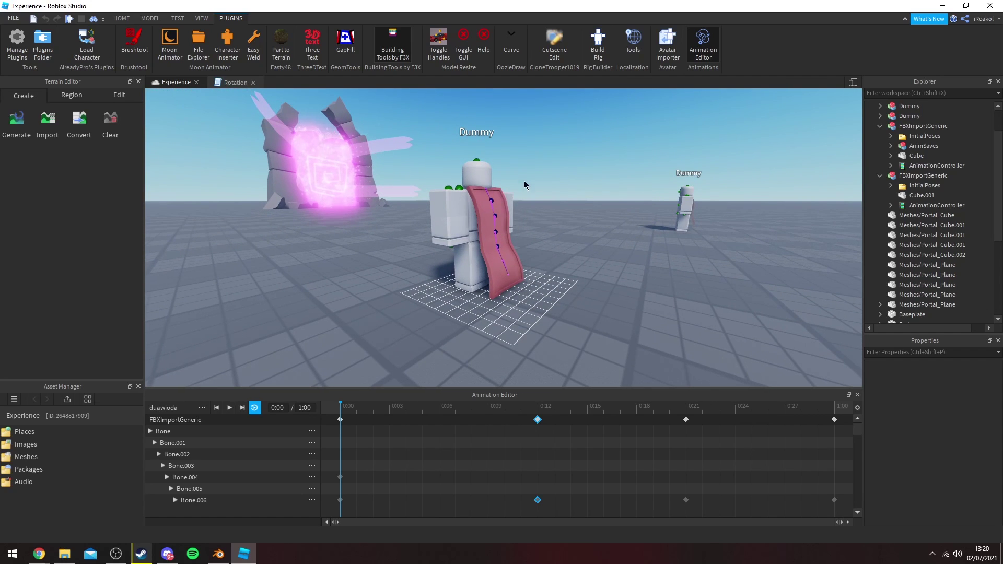
scroll(525, 185, "up", 4)
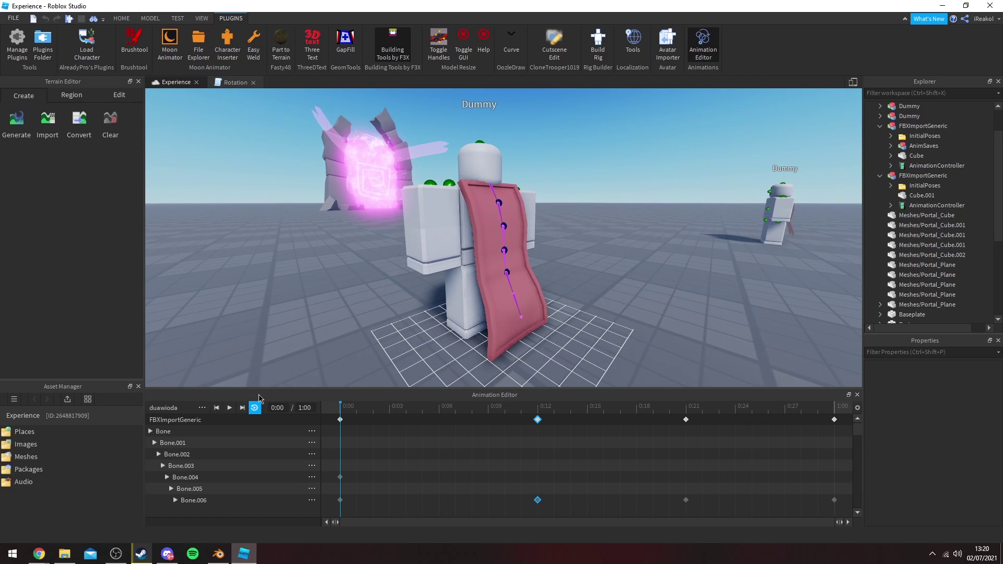
right_click_drag(553, 212, 554, 221)
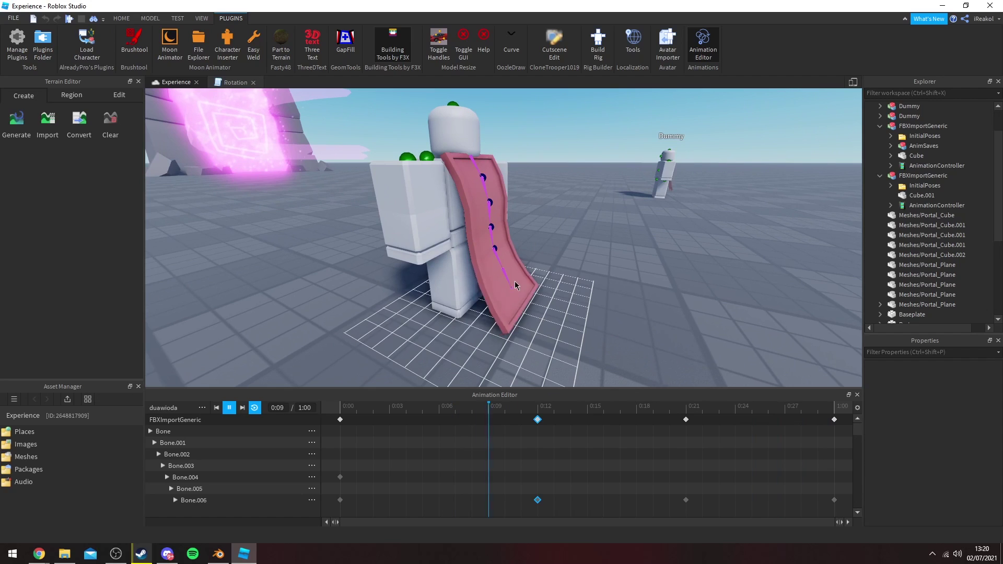
scroll(518, 262, "down", 4)
scroll(513, 271, "up", 3)
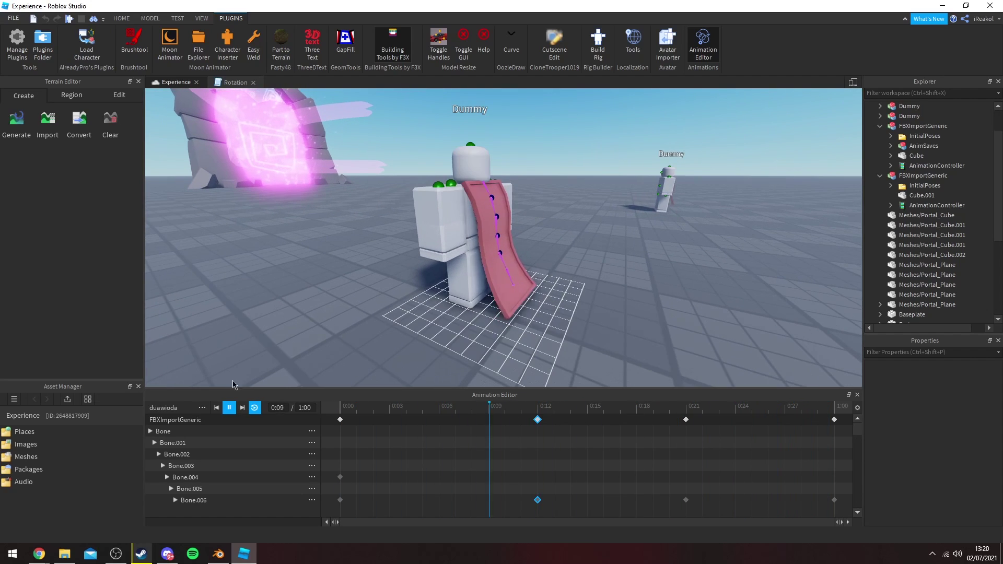
left_click(203, 408)
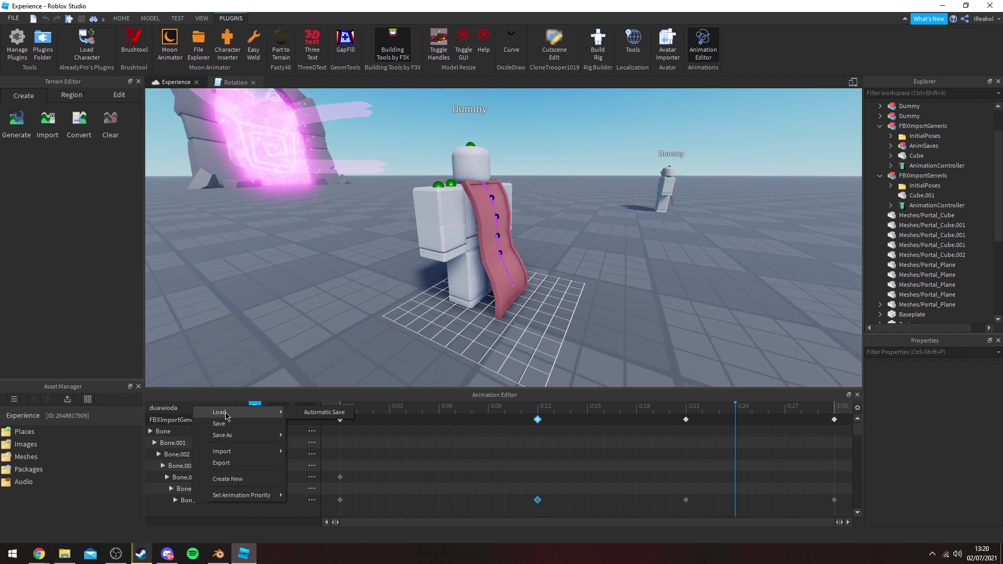
left_click(219, 424)
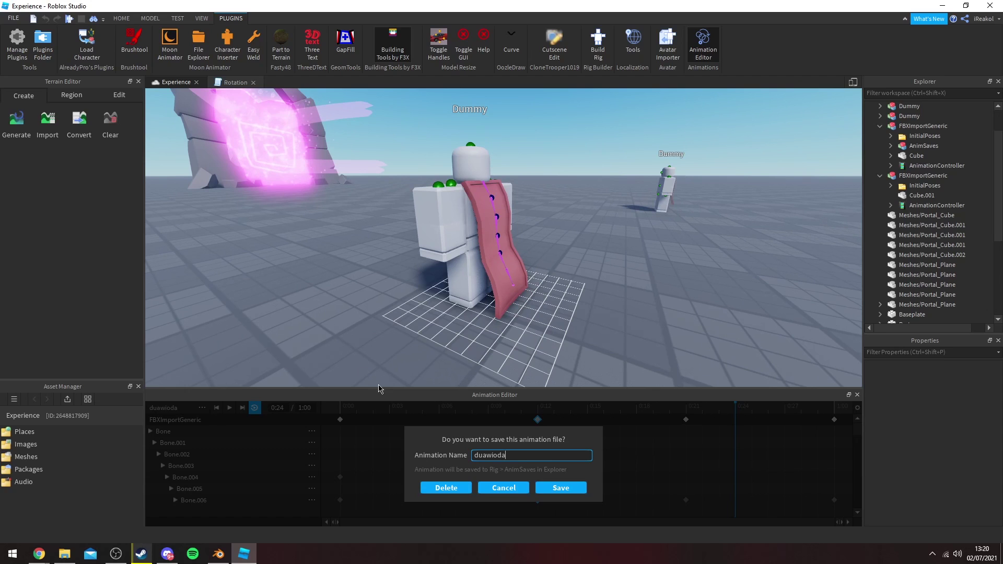
left_click(514, 489)
scroll(541, 353, "down", 4)
scroll(538, 185, "up", 5)
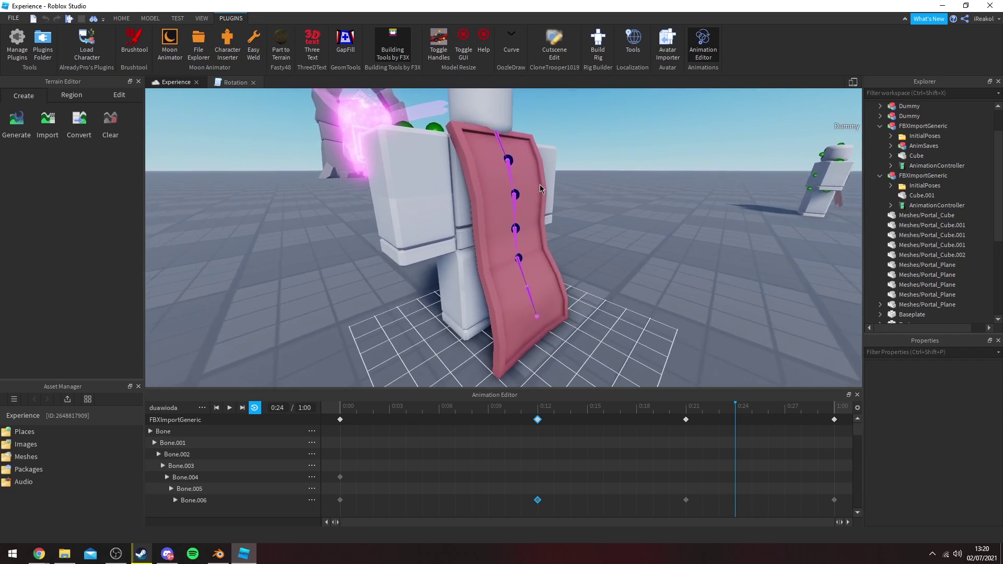
scroll(539, 184, "down", 4)
right_click_drag(540, 183, 570, 187)
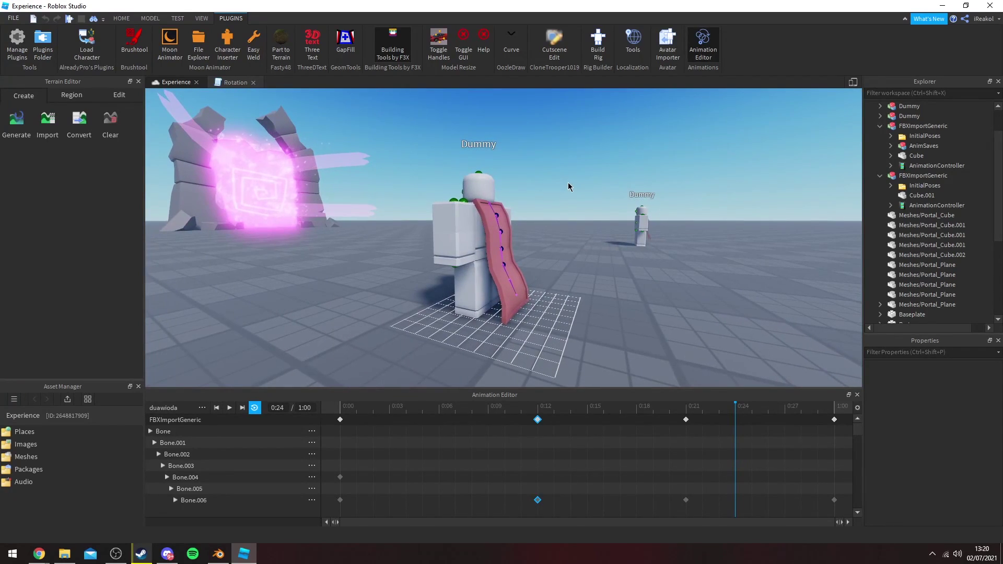